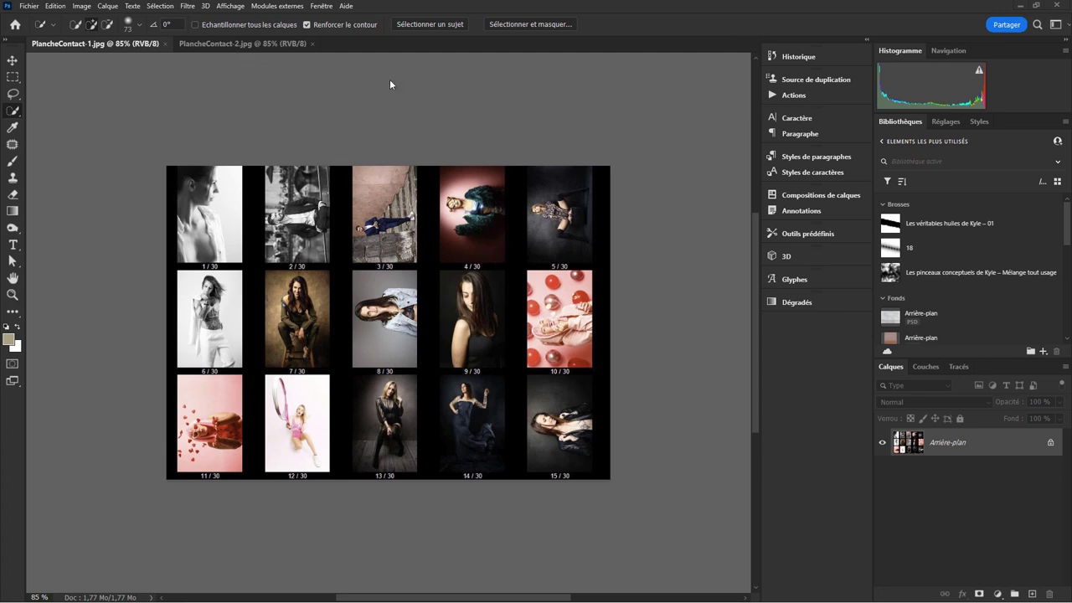
# Flip between the two contact sheets, portraits 1–15 and 16–30, in Photoshop.
pyautogui.click(225, 42)
pyautogui.click(128, 43)
pyautogui.click(242, 44)
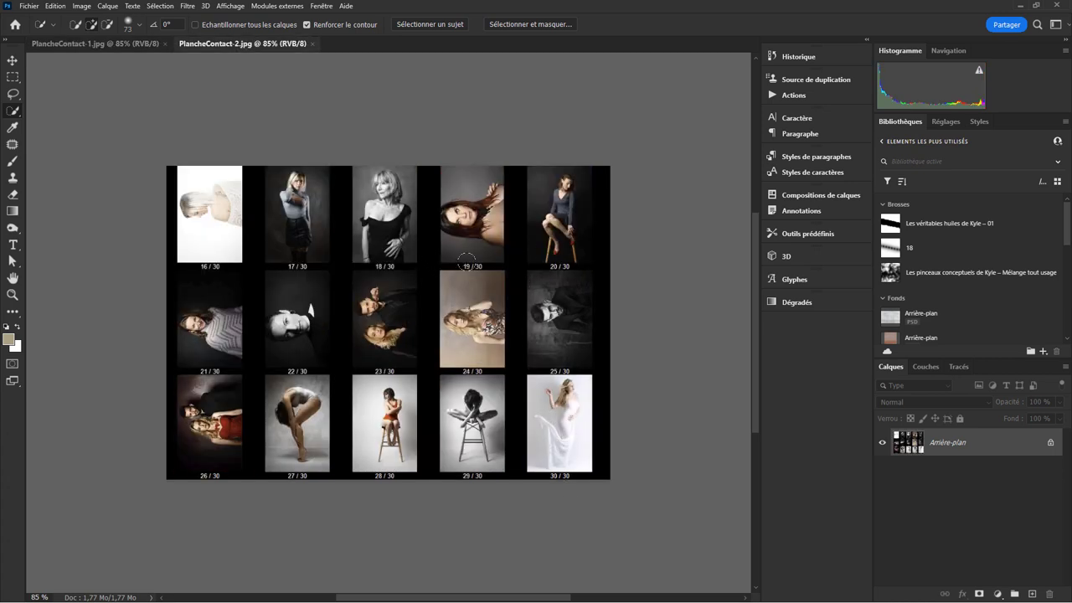
pyautogui.click(130, 48)
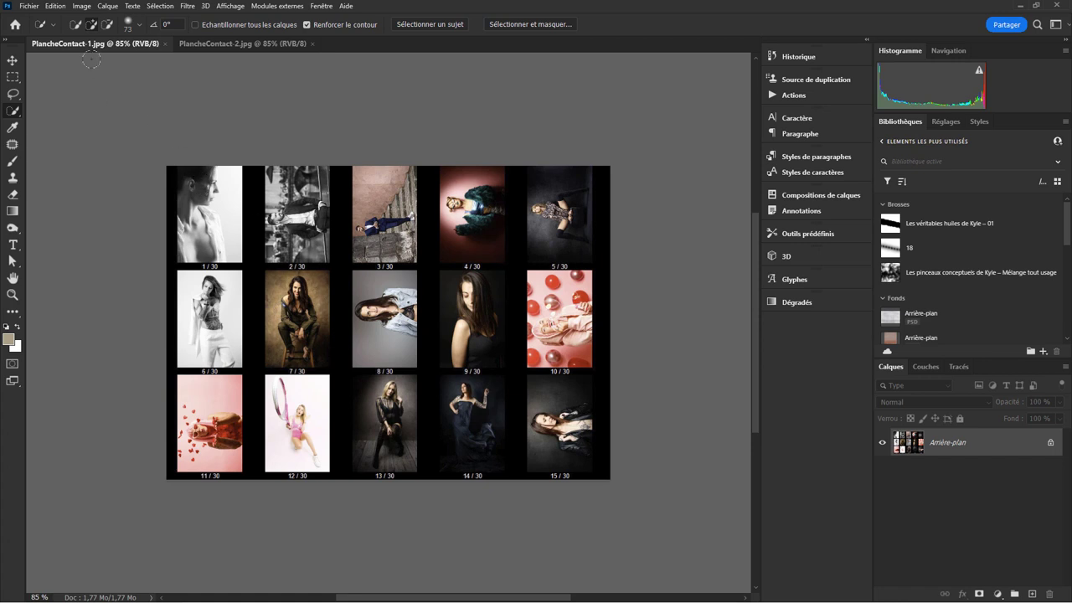
# Check the Image Size settings without changes, then review both sheets again.
pyautogui.click(89, 7)
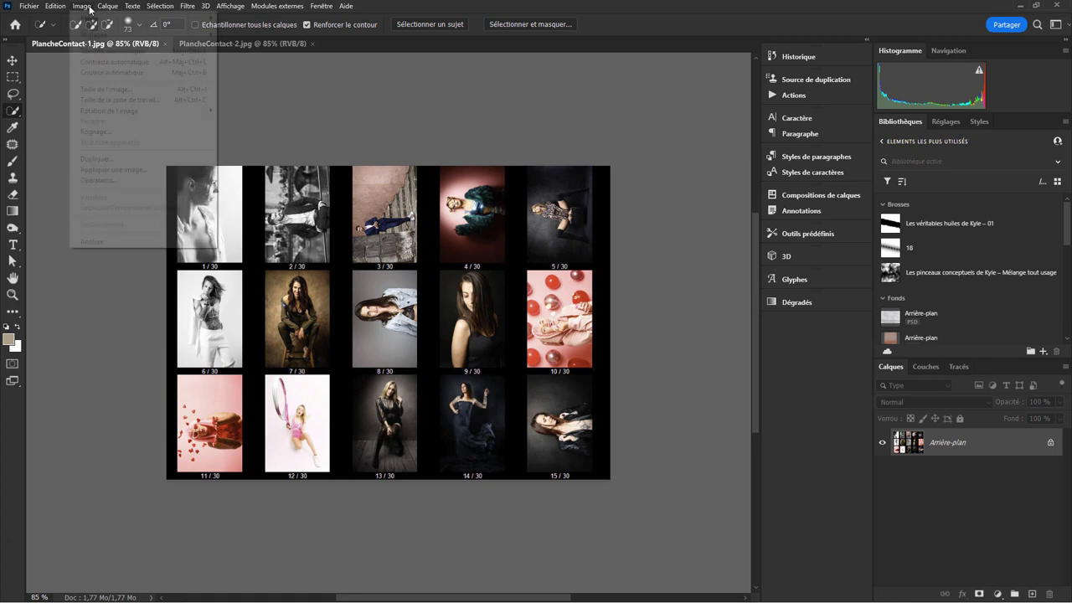
pyautogui.click(118, 90)
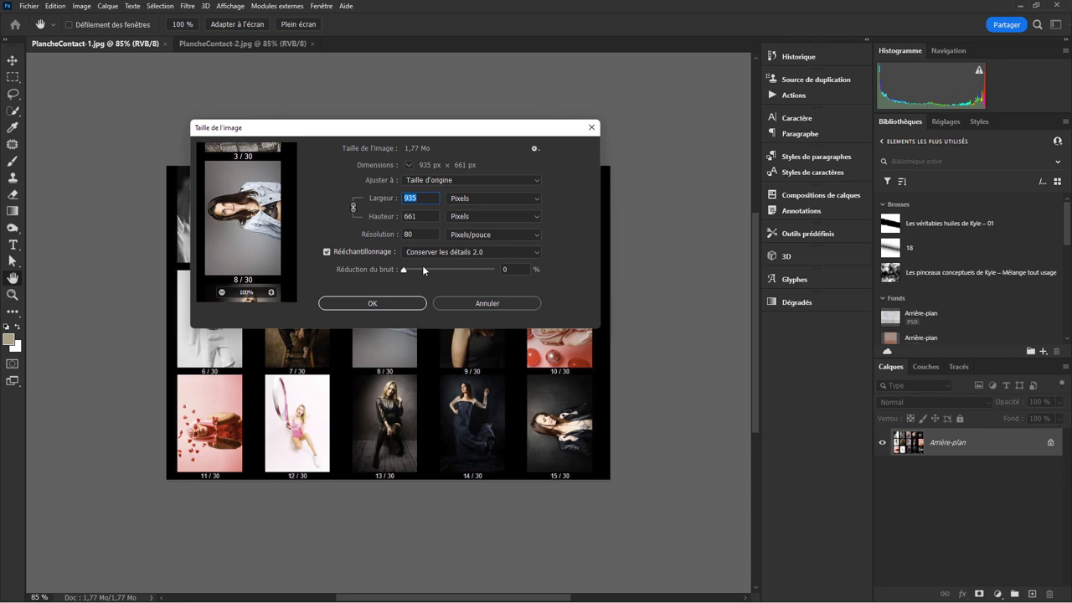
pyautogui.click(591, 127)
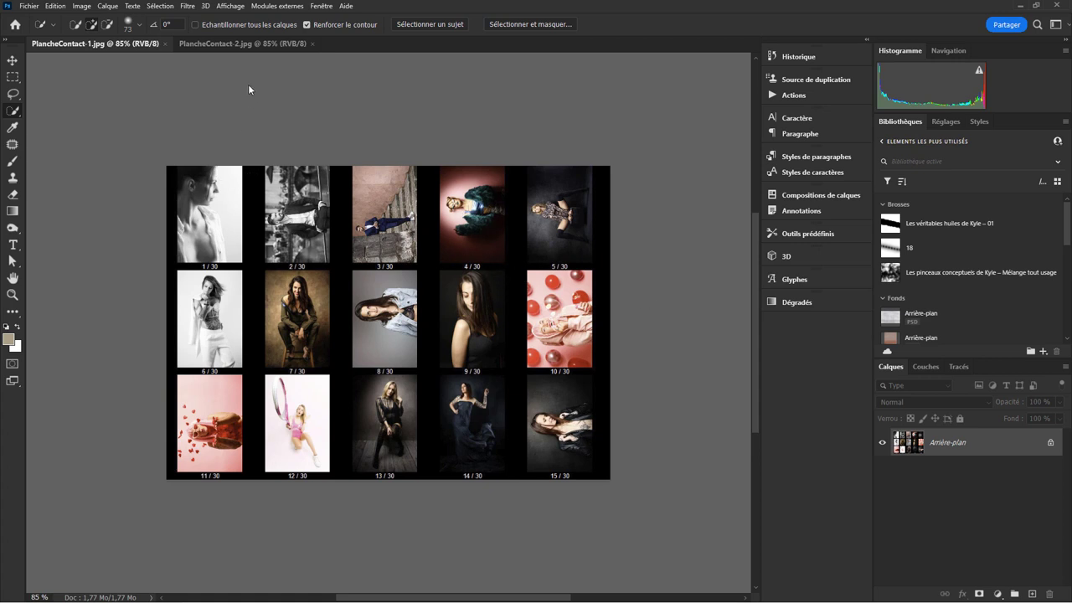
pyautogui.click(210, 48)
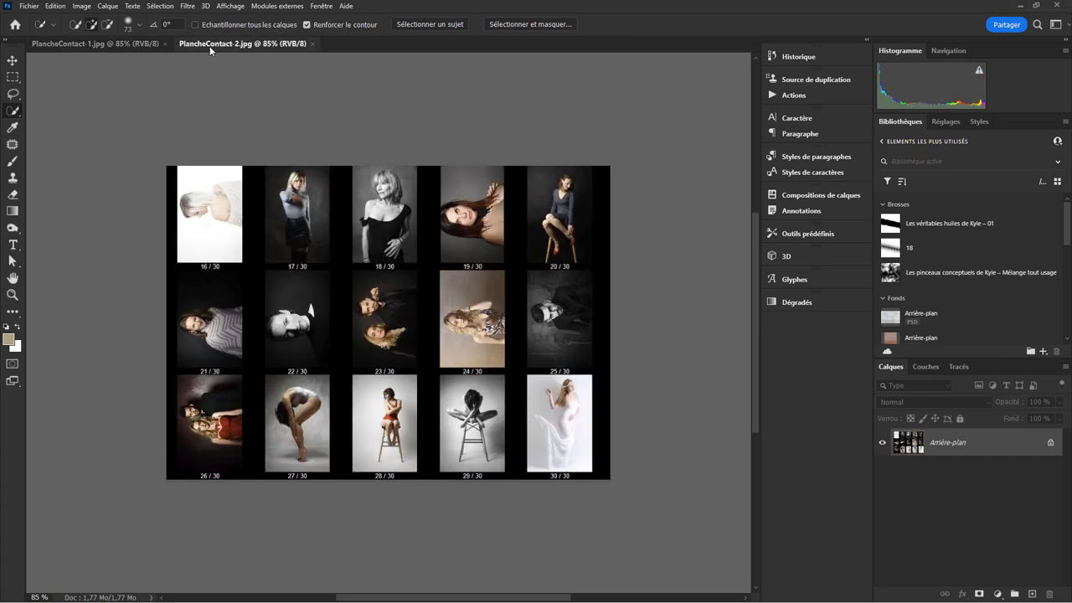
pyautogui.click(121, 50)
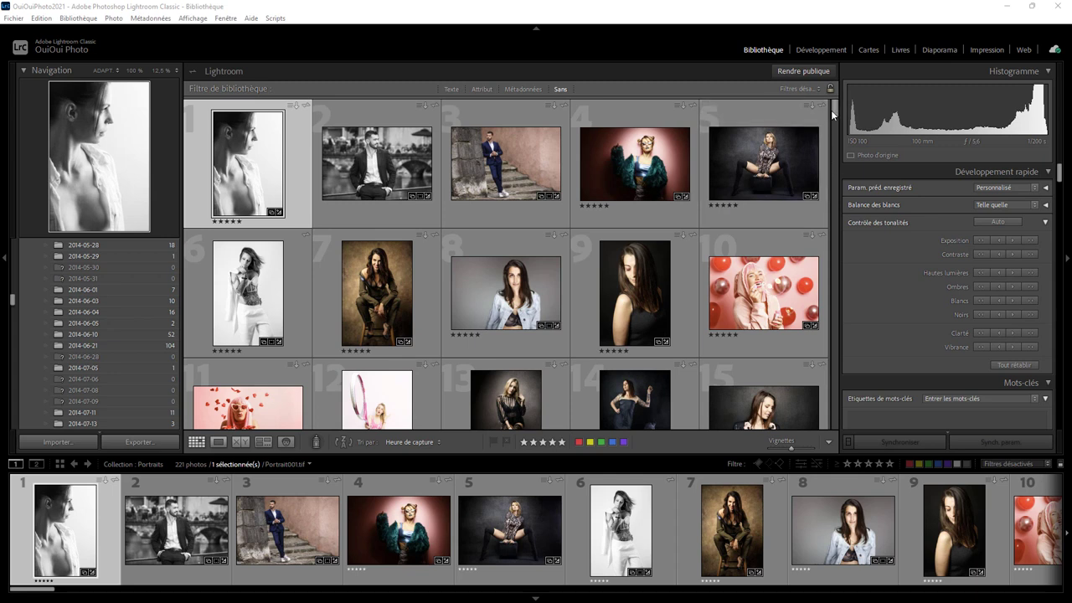
# Select portraits 1–30 in the grid and switch to the Impression (Print) module.
pyautogui.moveTo(835, 115); pyautogui.dragTo(838, 97)
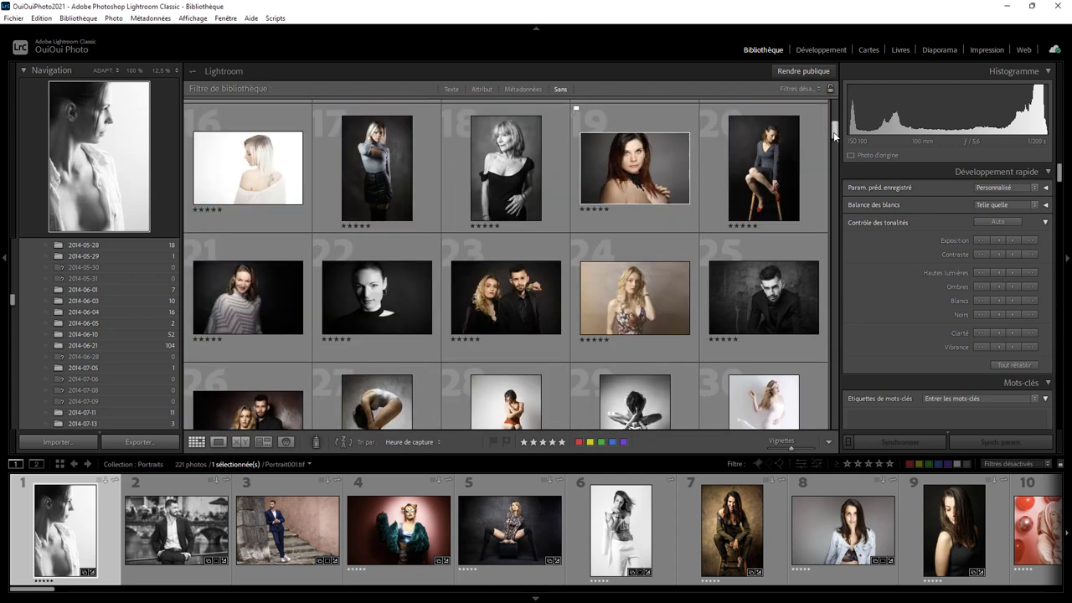
pyautogui.moveTo(248, 163)
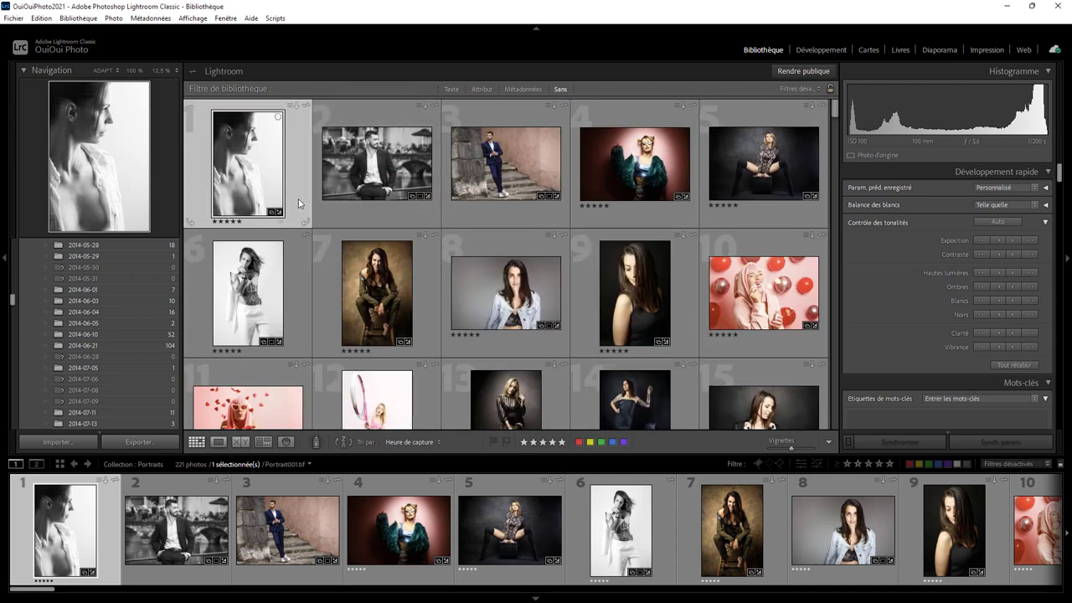
pyautogui.moveTo(835, 113); pyautogui.dragTo(829, 145)
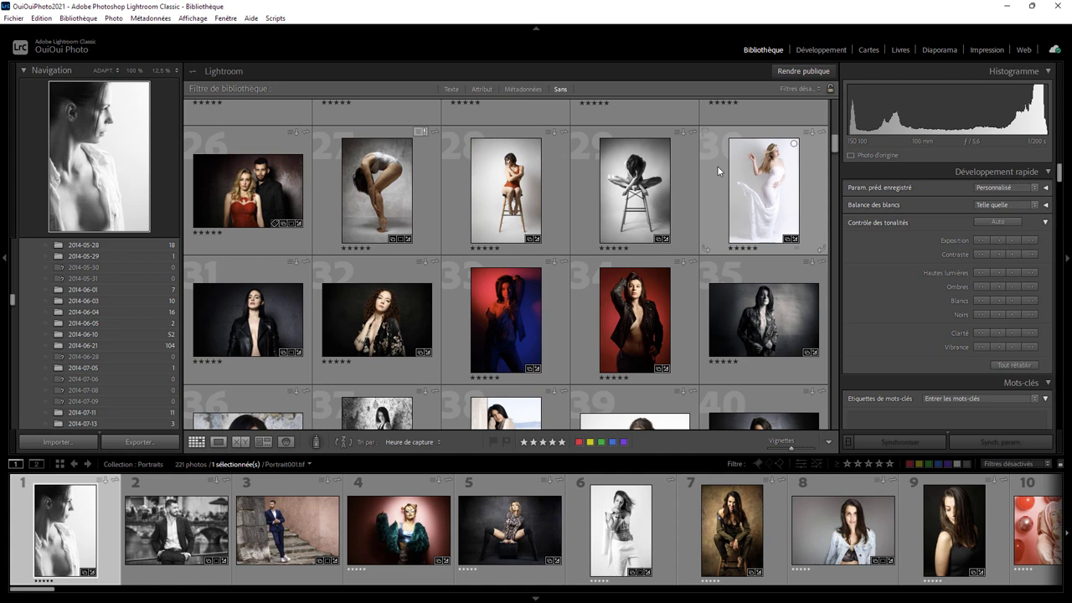
pyautogui.keyDown('shift'); pyautogui.click(717, 166); pyautogui.keyUp('shift')
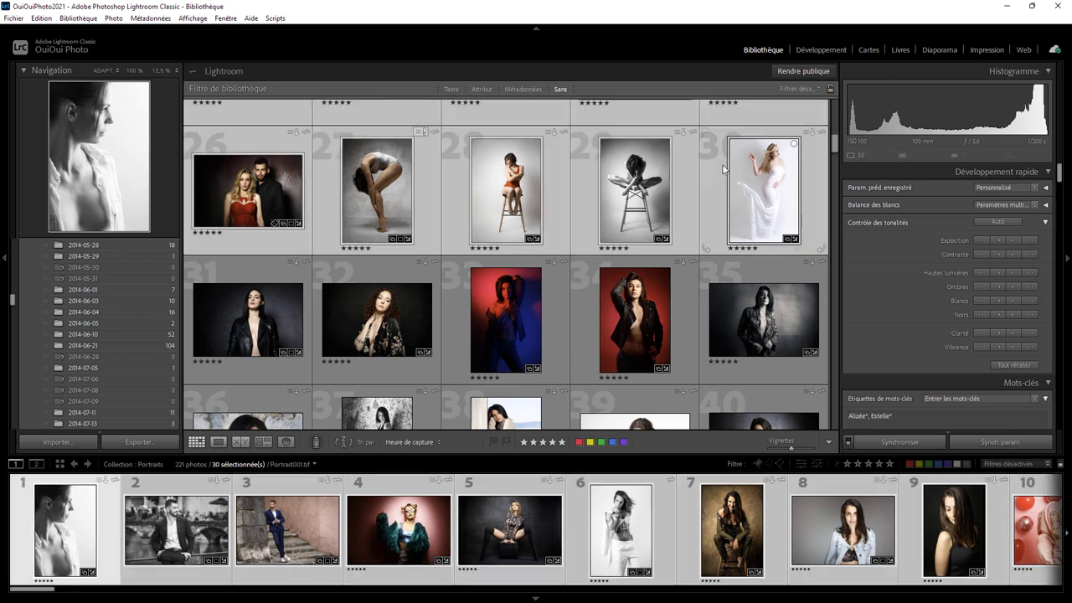
pyautogui.click(978, 49)
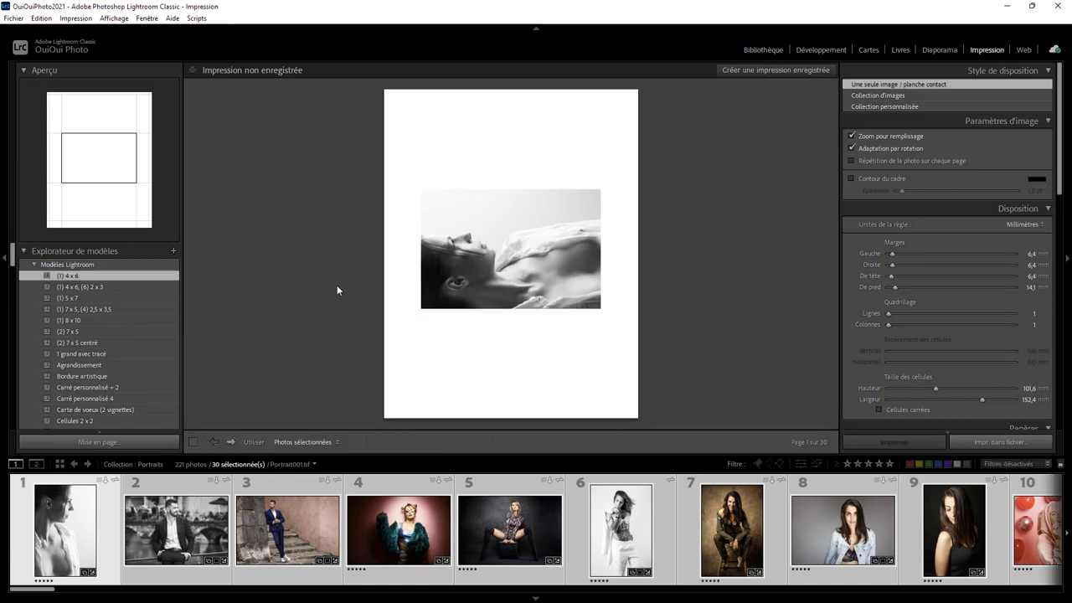
# Browse the Explorateur de modèles template list, then bring up the Fichier menu.
pyautogui.scroll(-5, 13, 260)
pyautogui.scroll(-5, 13, 259)
pyautogui.scroll(10, 13, 260)
pyautogui.moveTo(15, 262)
pyautogui.mouseDown()
pyautogui.moveTo(15, 289)
pyautogui.moveTo(13, 251)
pyautogui.mouseUp()
pyautogui.click(14, 18)
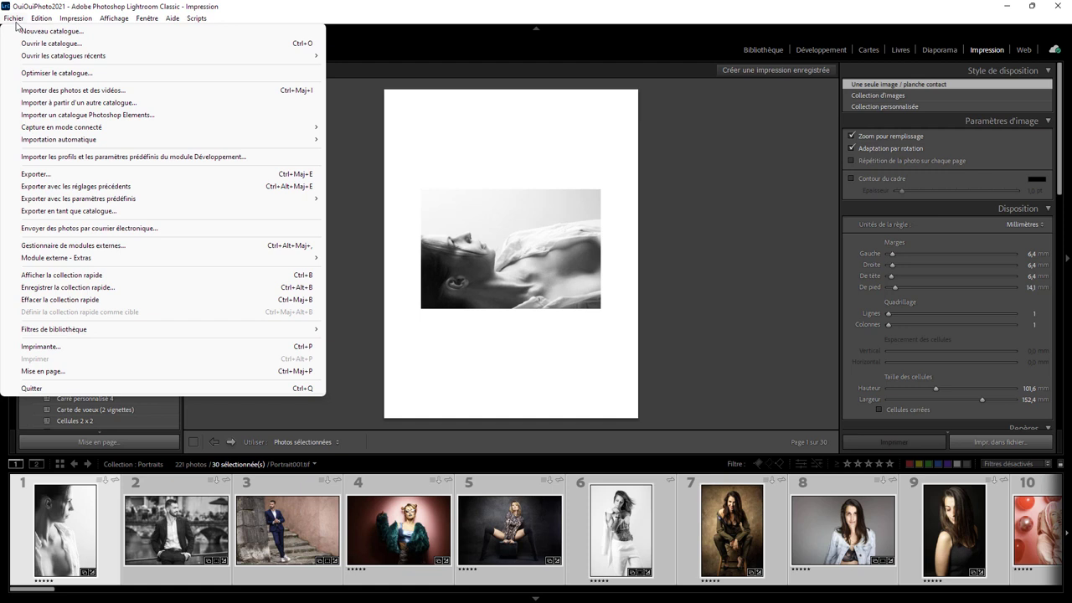
# Set Mise en page to Microsoft Print to PDF on A4 paper in landscape.
pyautogui.click(57, 372)
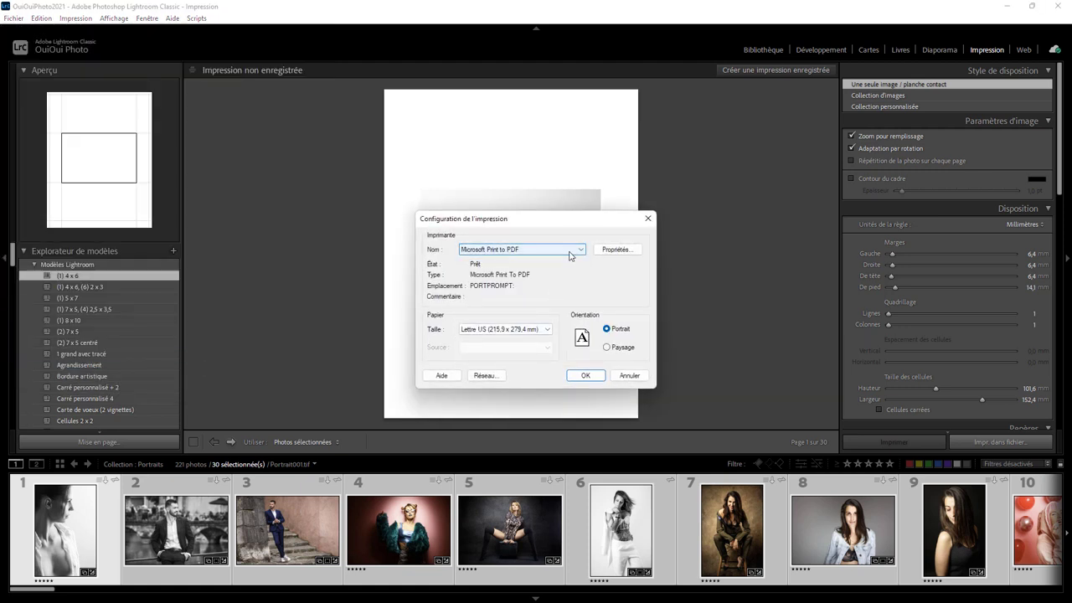
pyautogui.click(578, 252)
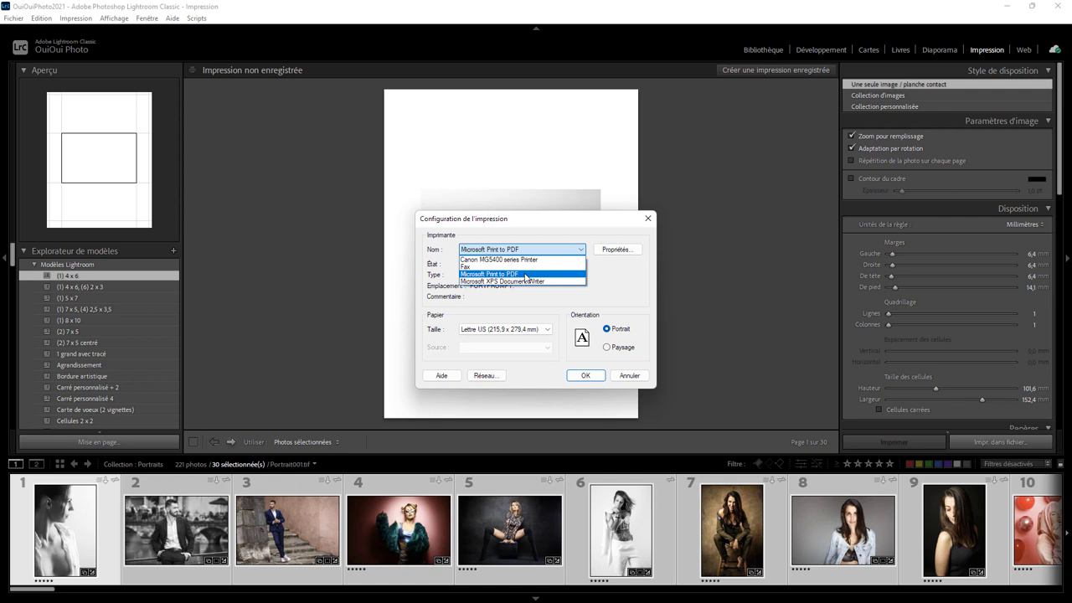
pyautogui.click(525, 276)
pyautogui.click(611, 349)
pyautogui.click(545, 329)
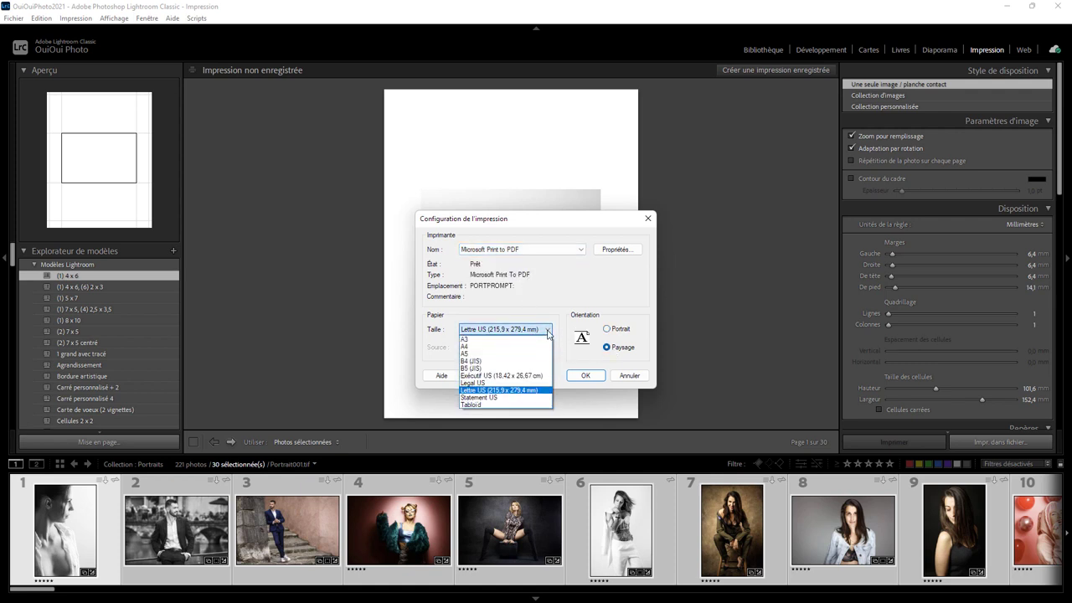
pyautogui.click(480, 345)
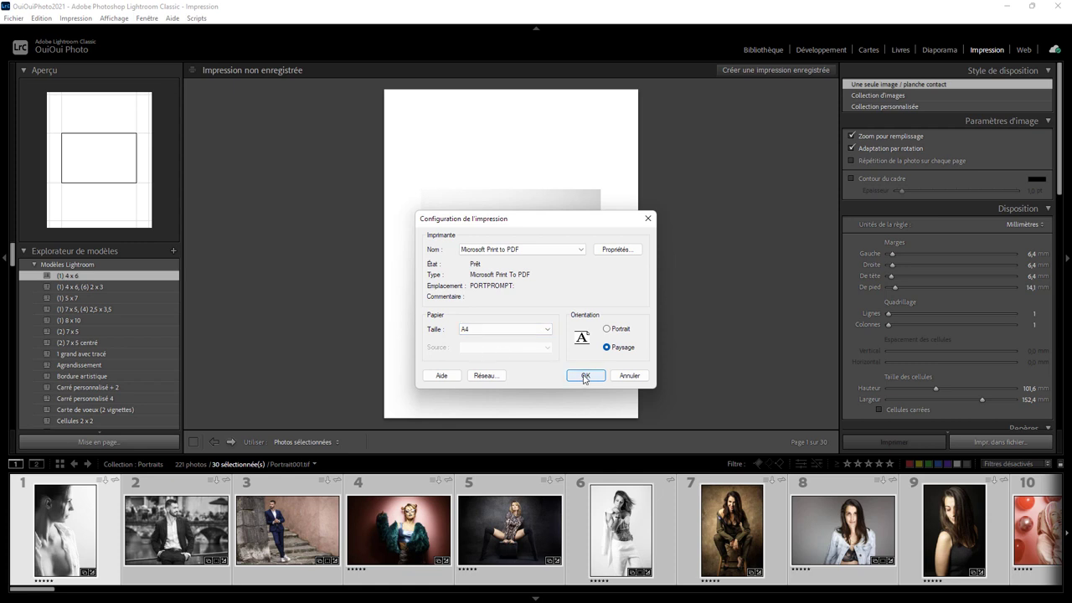
pyautogui.click(586, 375)
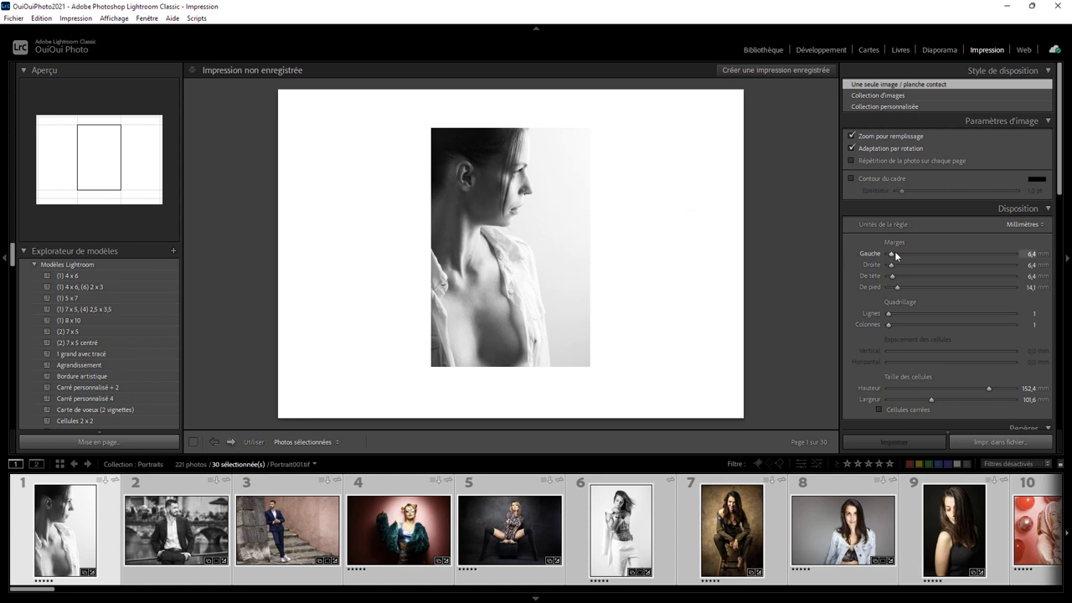
# Set the left and right margins to 0 mm and keep JPEG file as output format.
pyautogui.moveTo(892, 252)
pyautogui.mouseDown()
pyautogui.moveTo(882, 253)
pyautogui.moveTo(890, 287)
pyautogui.moveTo(882, 286)
pyautogui.mouseUp()
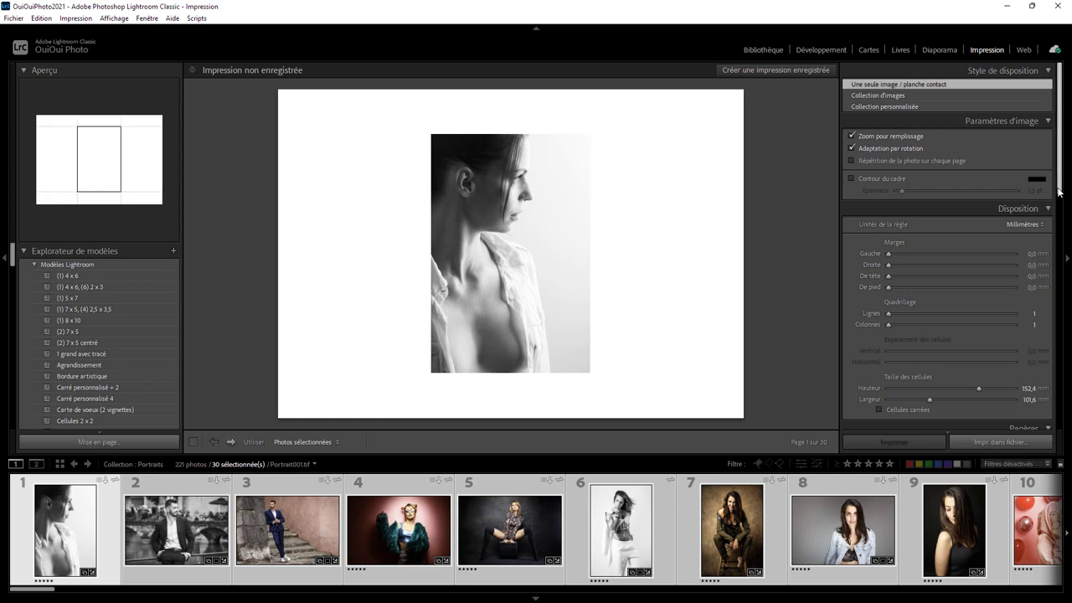
pyautogui.moveTo(1060, 197); pyautogui.dragTo(1060, 260)
pyautogui.scroll(-10, 859, 266)
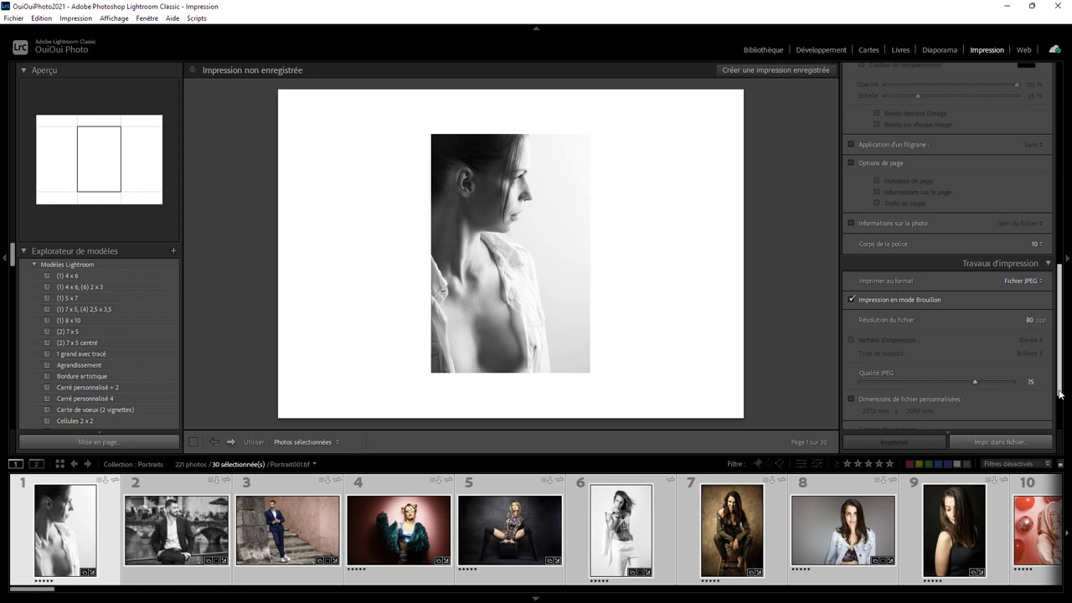
pyautogui.click(1023, 268)
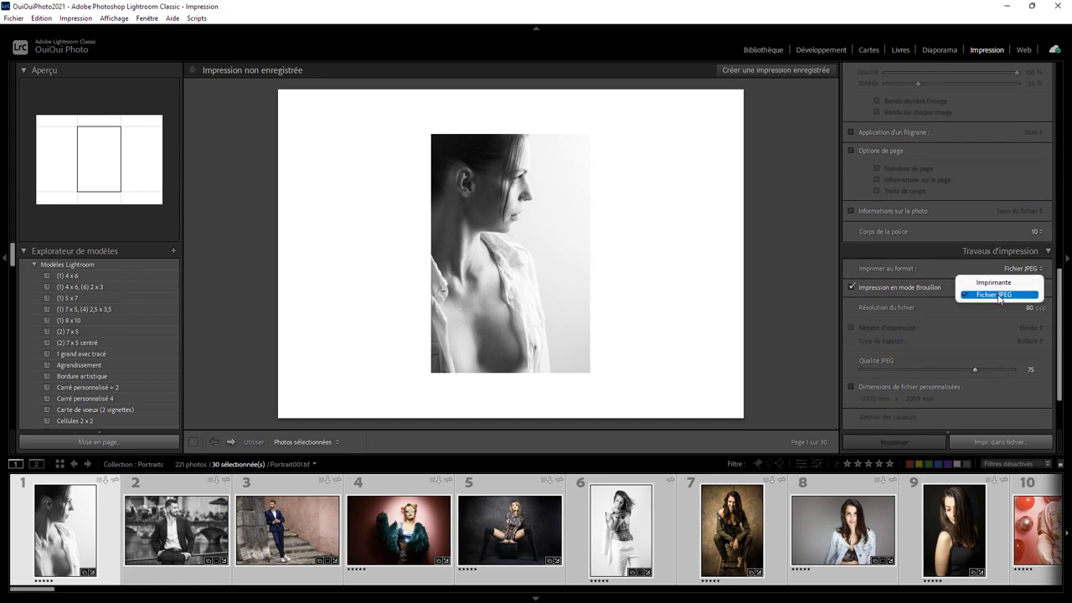
pyautogui.click(998, 295)
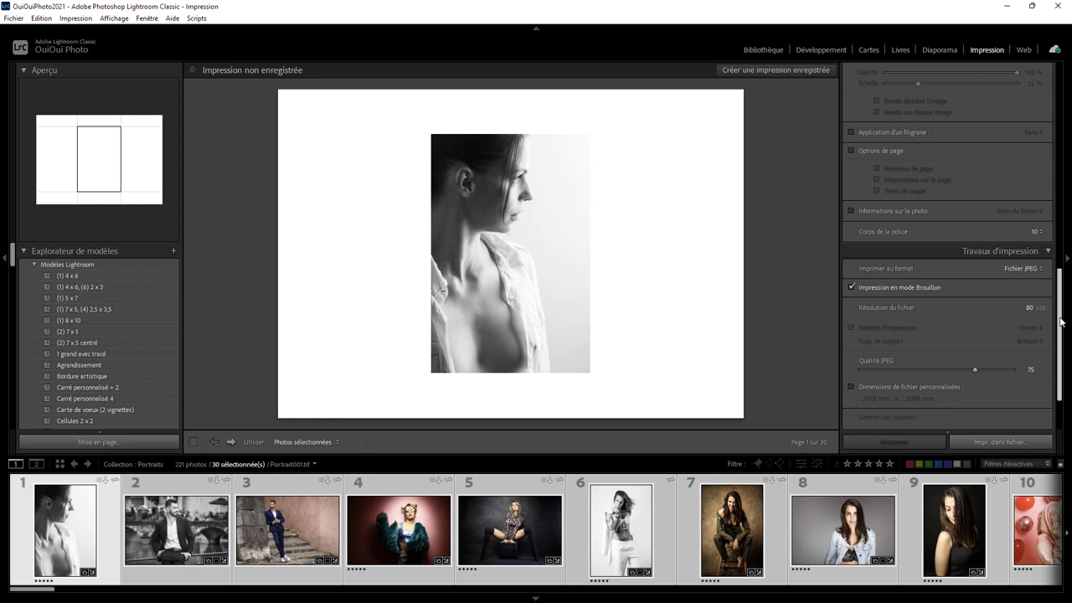
pyautogui.moveTo(1060, 323); pyautogui.dragTo(1060, 117)
pyautogui.scroll(1, 946, 251)
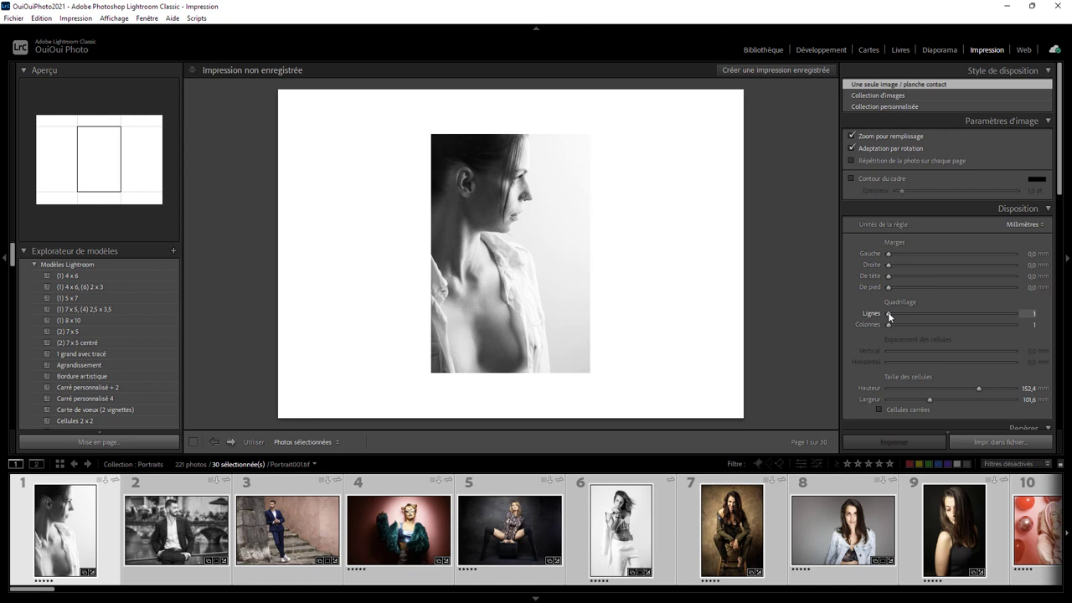
# Lay out a 3-row by 5-column grid, Zoom to Fill off, Rotate to Fit on.
pyautogui.moveTo(889, 313); pyautogui.dragTo(923, 324)
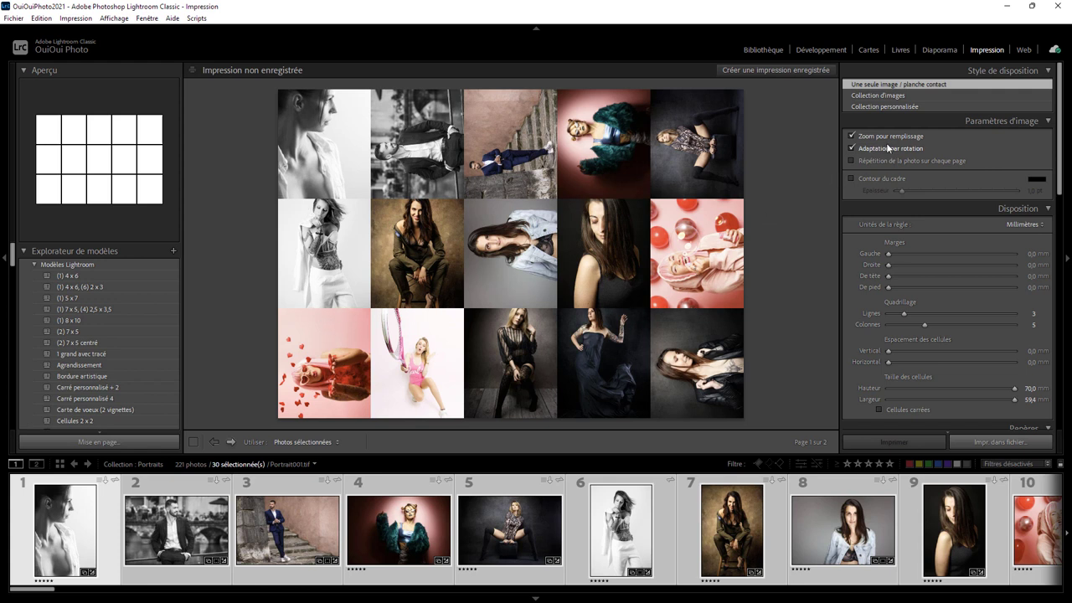
pyautogui.click(872, 138)
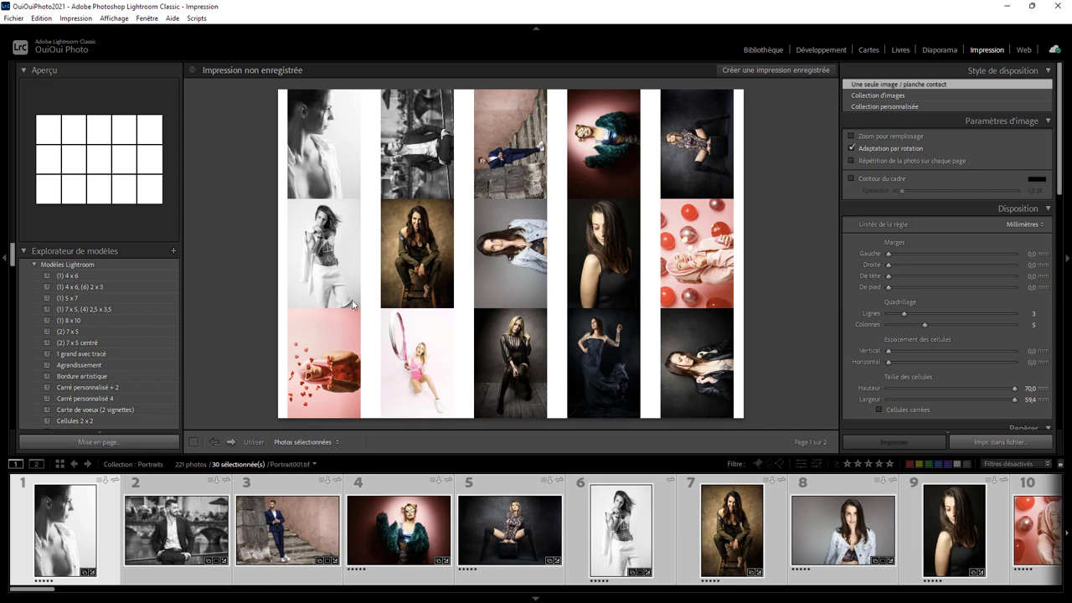
pyautogui.click(885, 153)
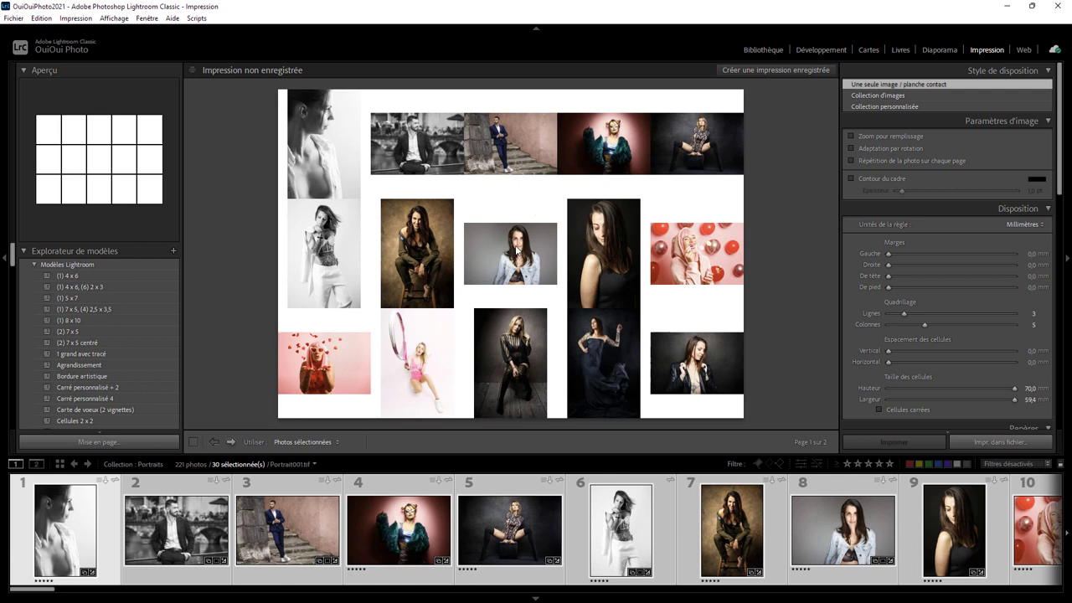
pyautogui.click(863, 151)
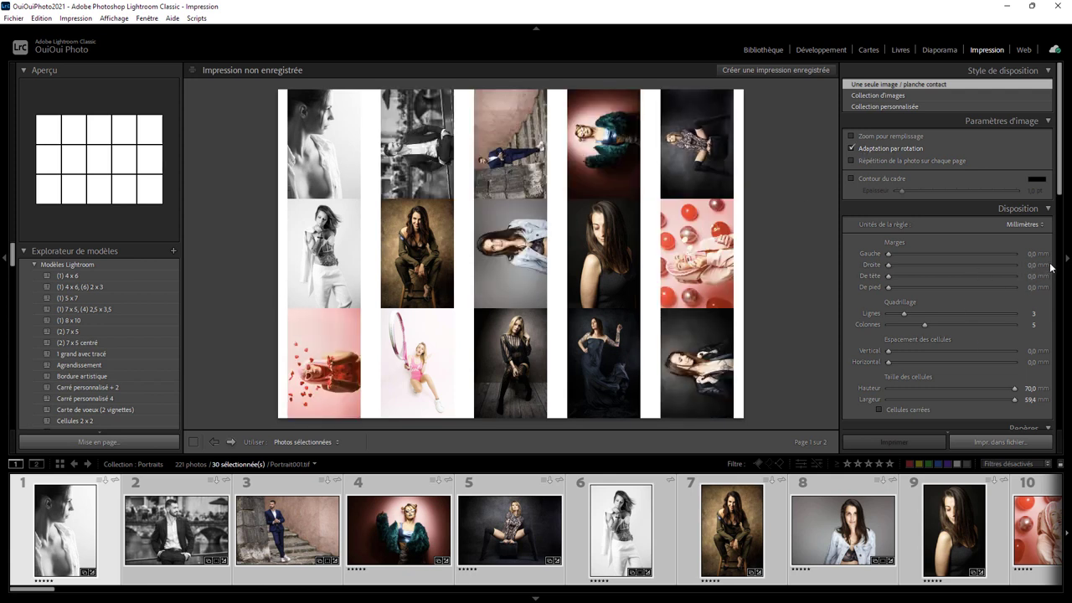
# Turn on Page Background Color in the Page panel and set it to black.
pyautogui.moveTo(1058, 193); pyautogui.dragTo(1060, 240)
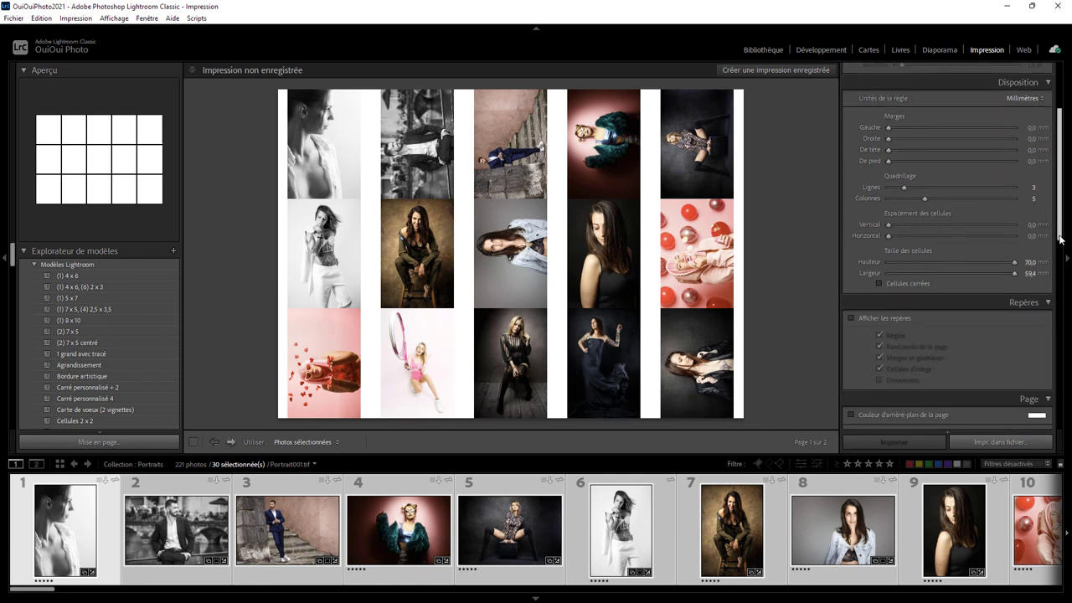
pyautogui.scroll(-3, 976, 297)
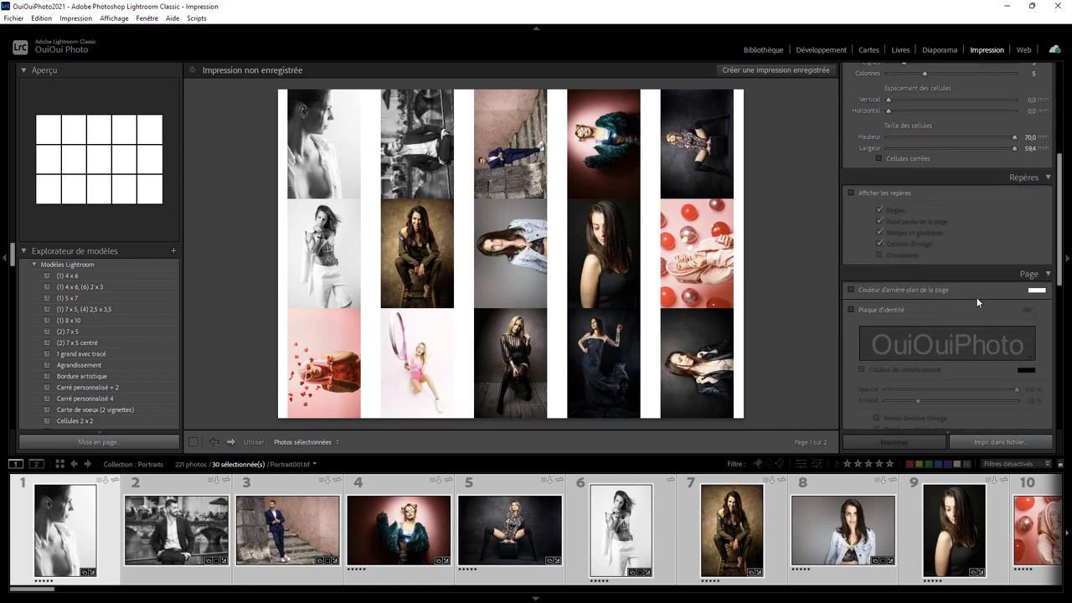
pyautogui.click(850, 289)
pyautogui.click(1036, 290)
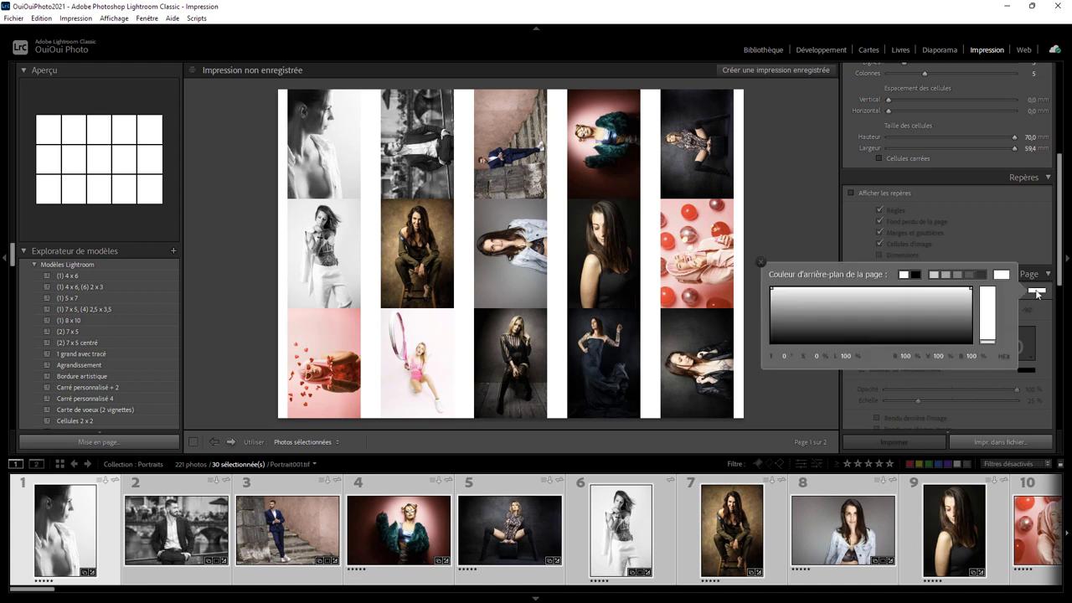
pyautogui.moveTo(822, 315); pyautogui.dragTo(766, 354)
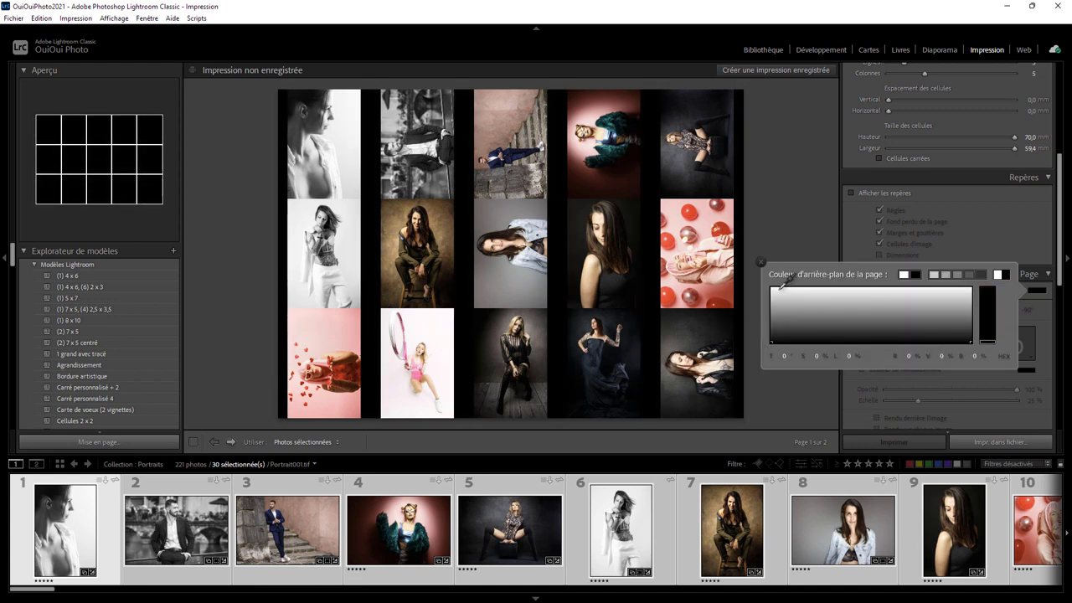
pyautogui.click(761, 261)
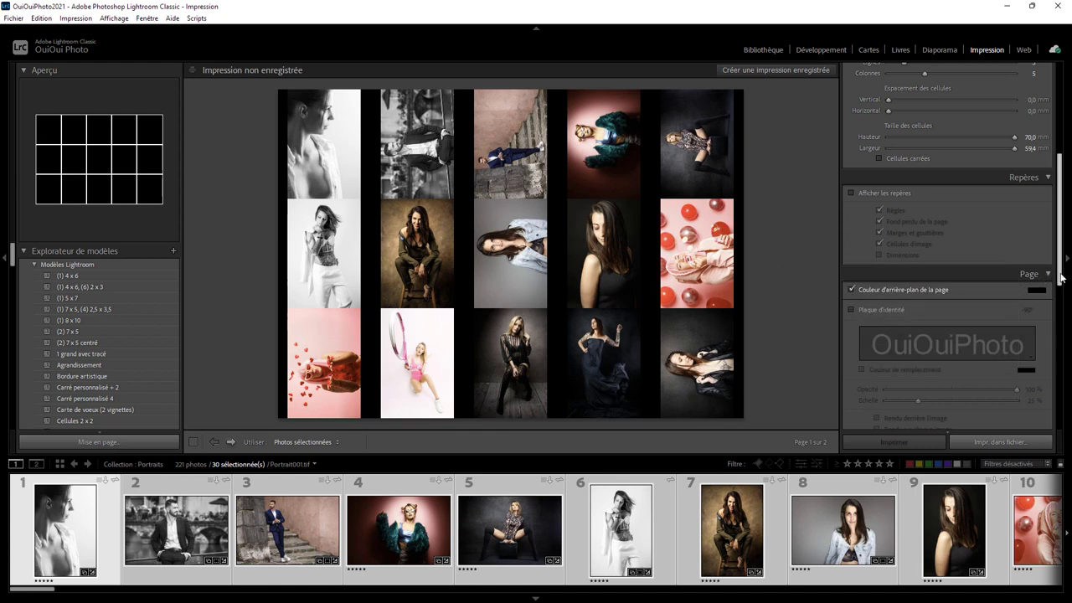
pyautogui.moveTo(1060, 279); pyautogui.dragTo(1055, 315)
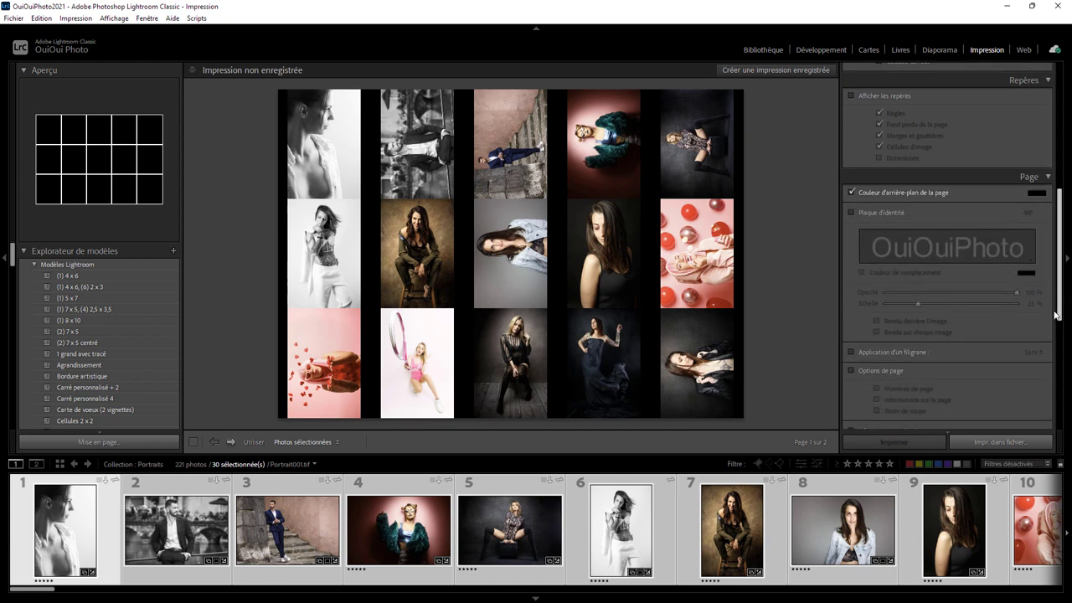
pyautogui.scroll(-4, 1004, 350)
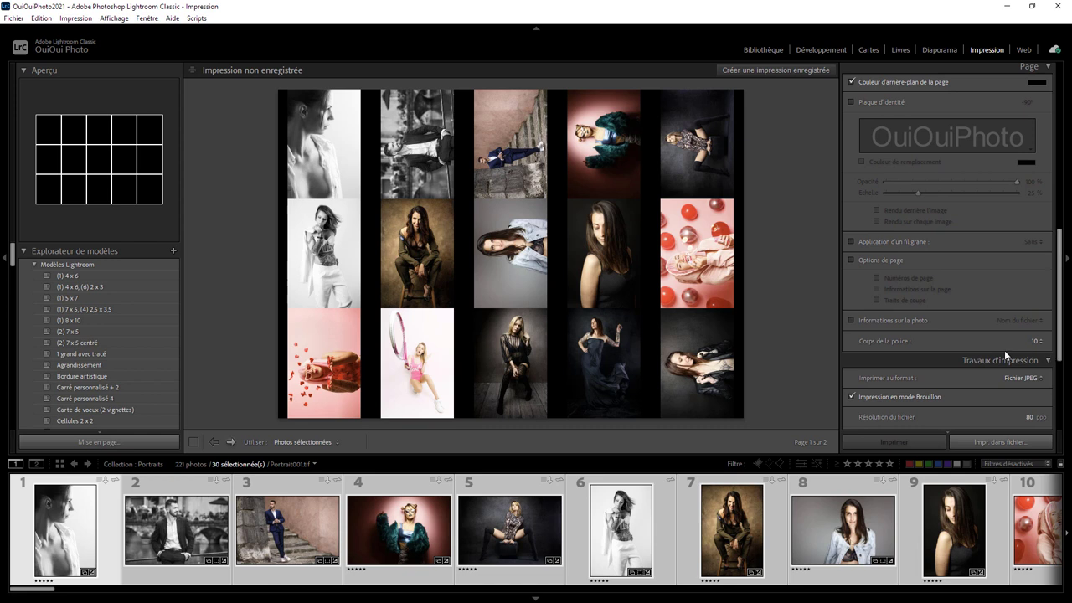
# Add Photo Info captions showing Sequence numbers, settling the font size at 10.
pyautogui.click(850, 320)
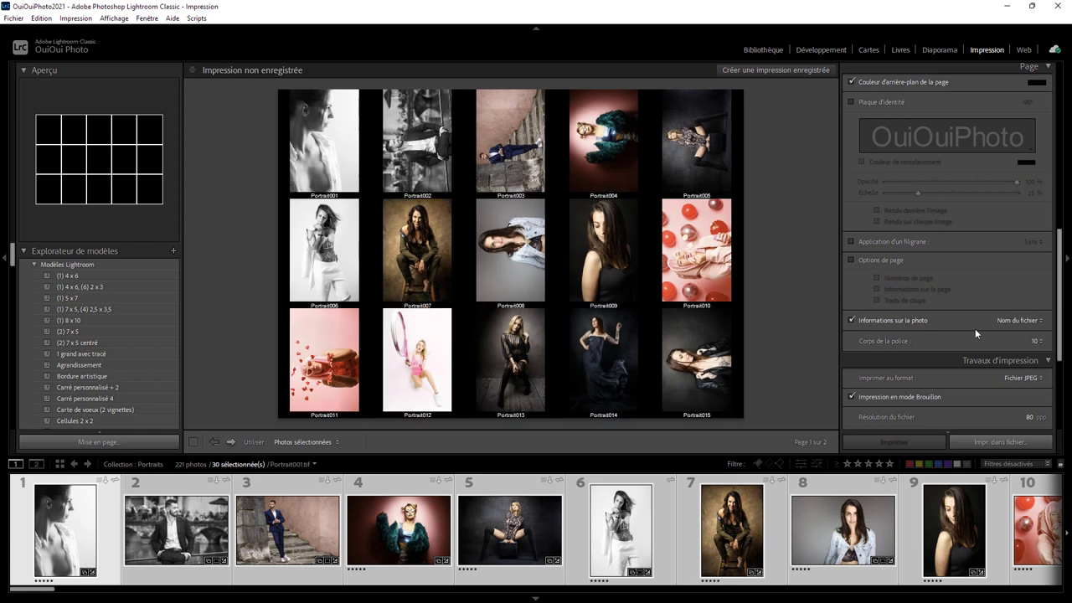
pyautogui.click(1014, 322)
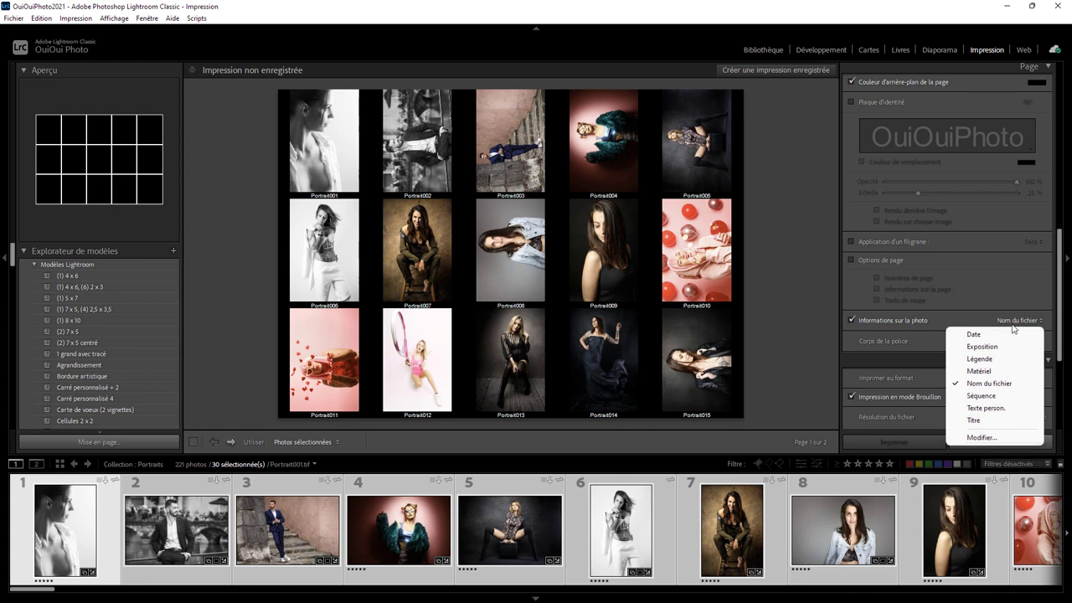
pyautogui.click(989, 395)
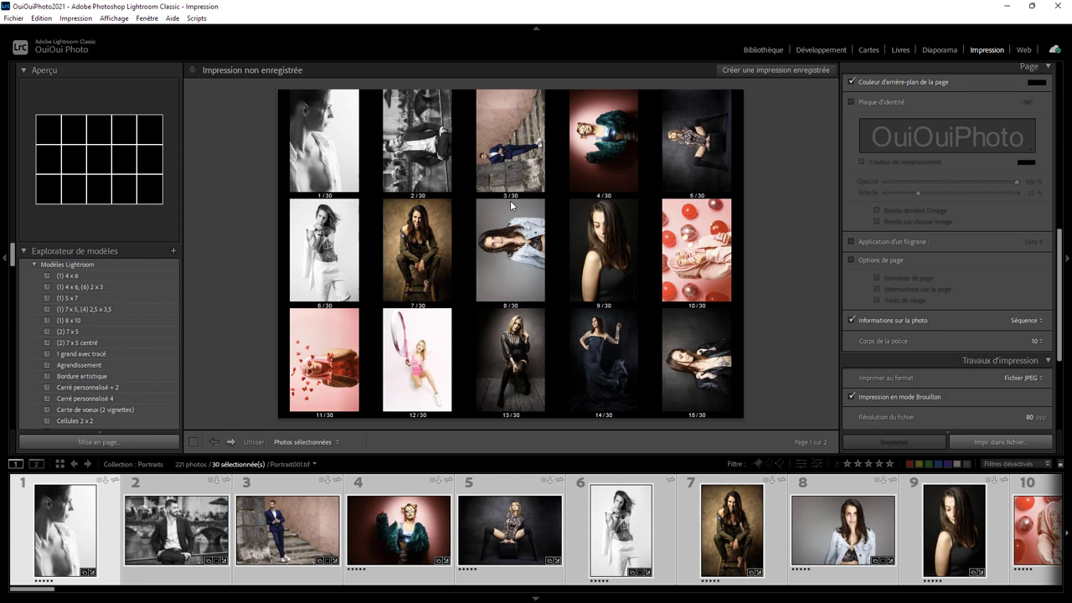
pyautogui.click(1035, 342)
pyautogui.click(1015, 405)
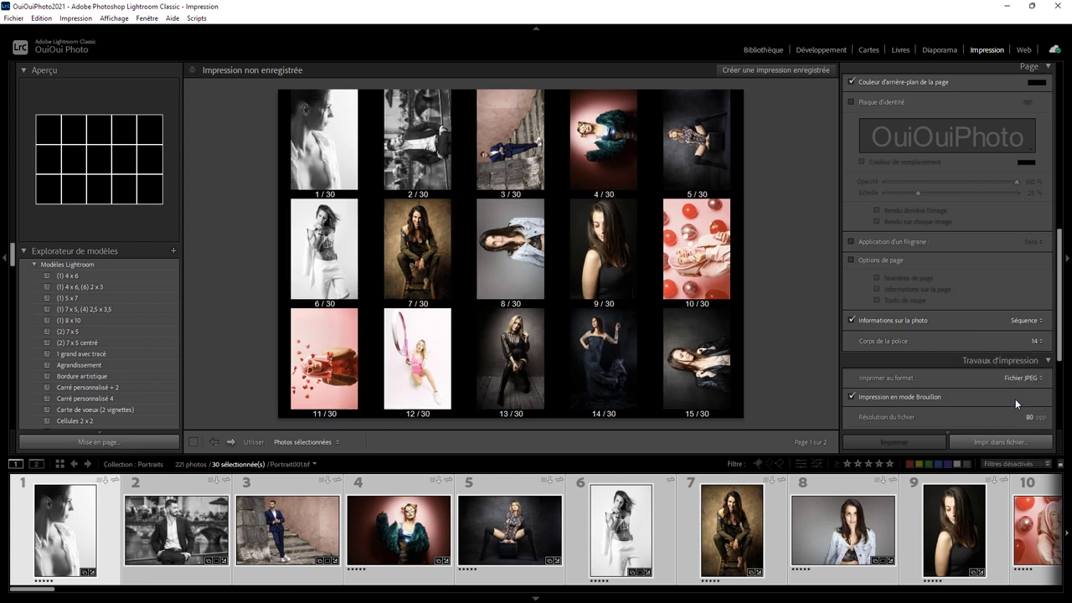
pyautogui.click(1036, 341)
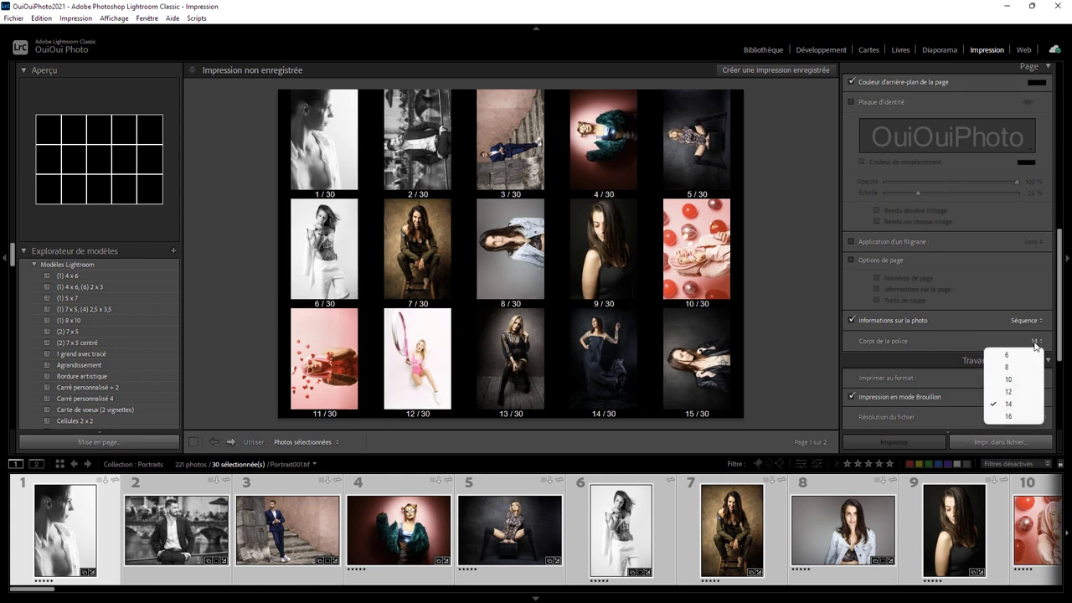
pyautogui.click(1010, 390)
pyautogui.click(1034, 341)
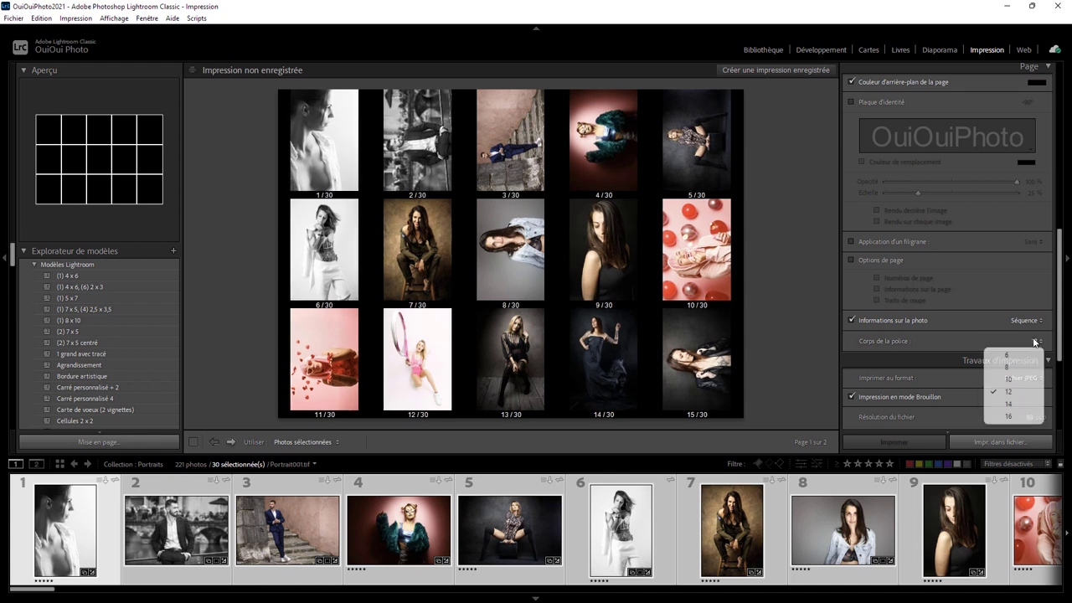
pyautogui.click(1008, 367)
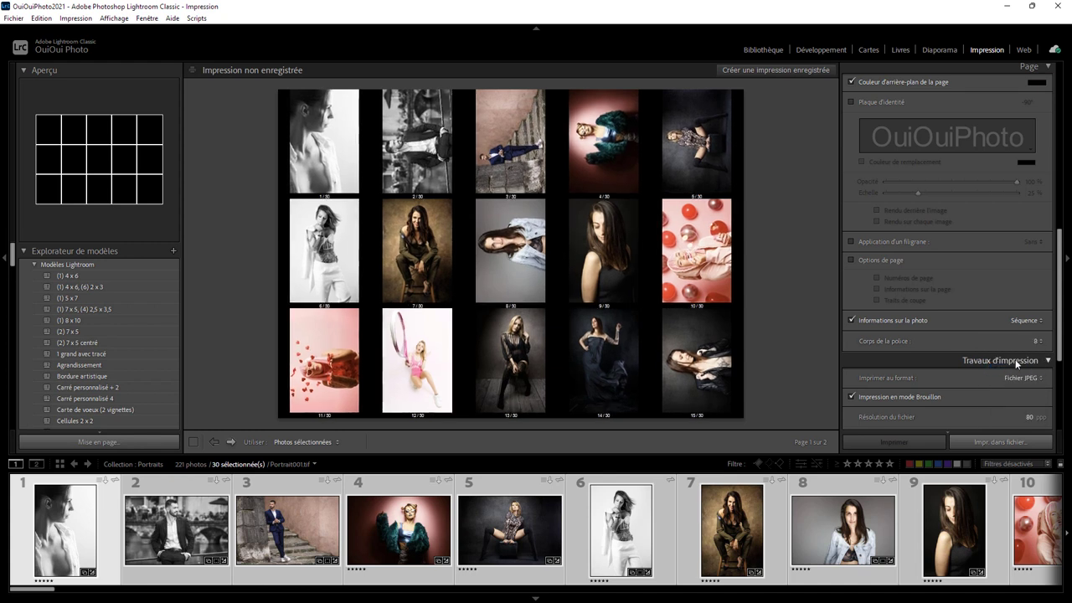
pyautogui.click(1035, 342)
pyautogui.click(1008, 378)
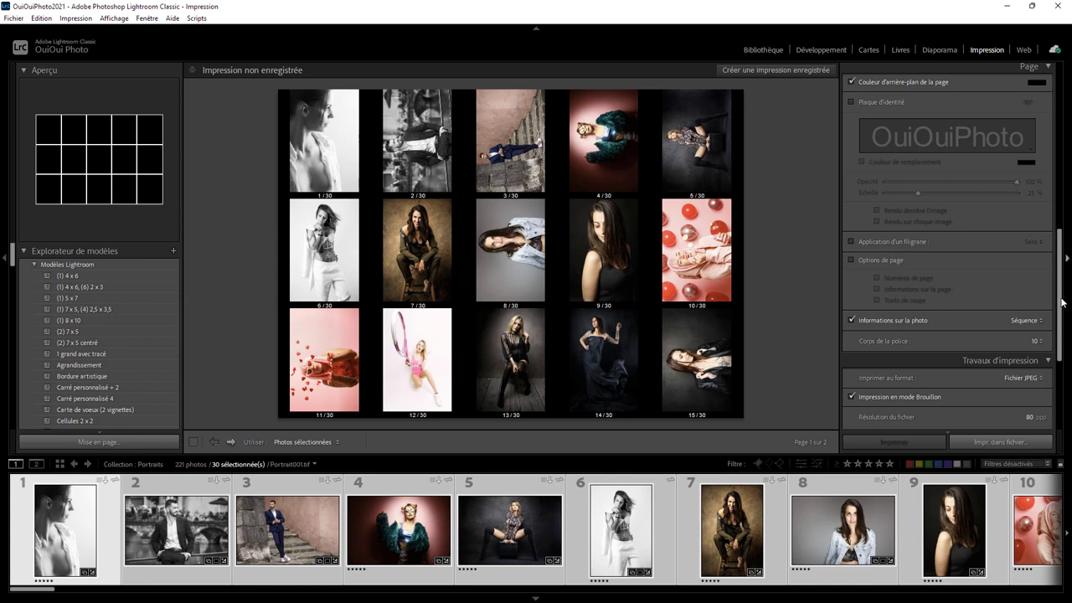
# Scroll to the Print Job panel and start editing the 80 ppp File Resolution value.
pyautogui.moveTo(1059, 305); pyautogui.dragTo(1060, 327)
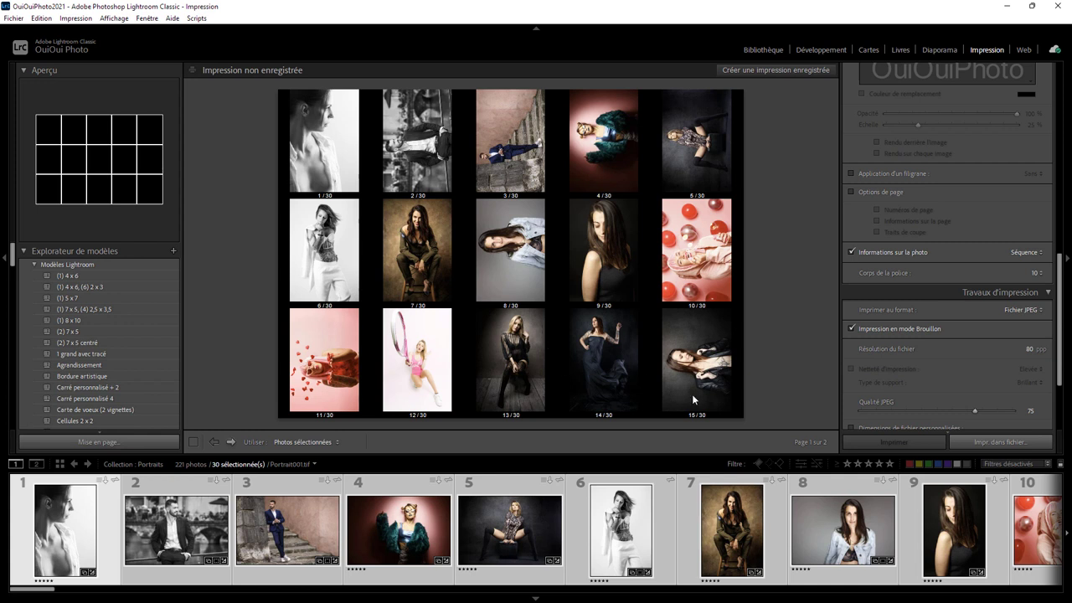
pyautogui.click(1026, 349)
pyautogui.moveTo(1061, 343); pyautogui.dragTo(1066, 366)
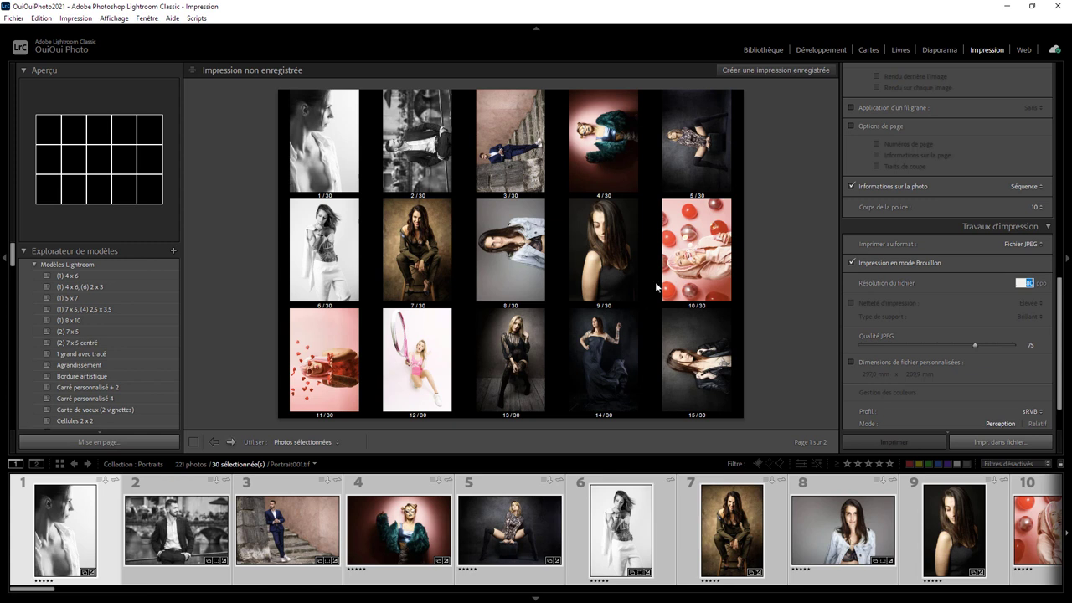
pyautogui.scroll(-1, 1059, 377)
pyautogui.moveTo(1059, 377); pyautogui.dragTo(1059, 90)
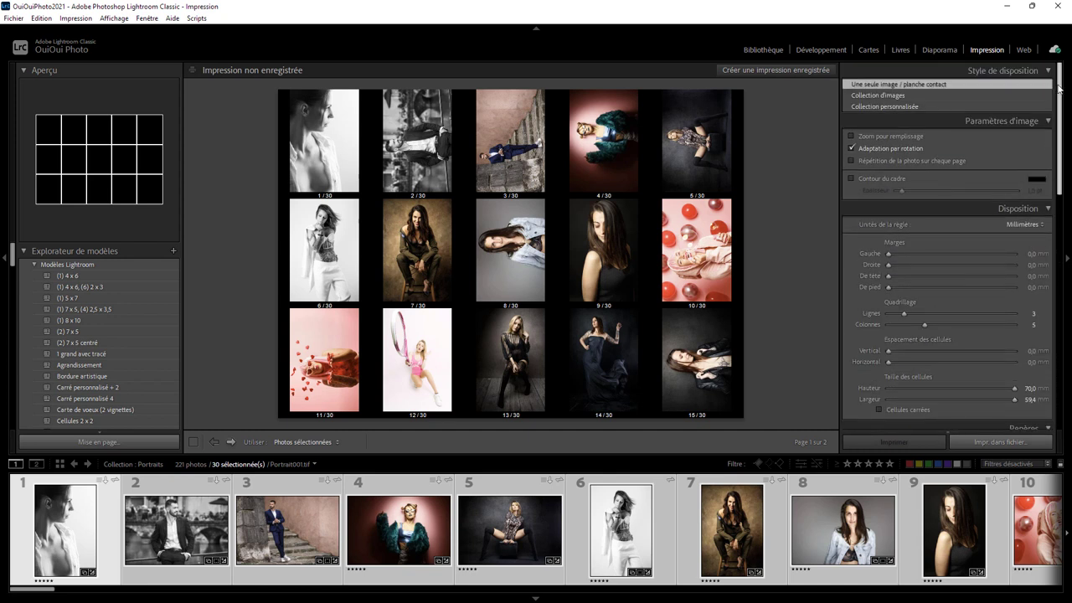
pyautogui.click(873, 149)
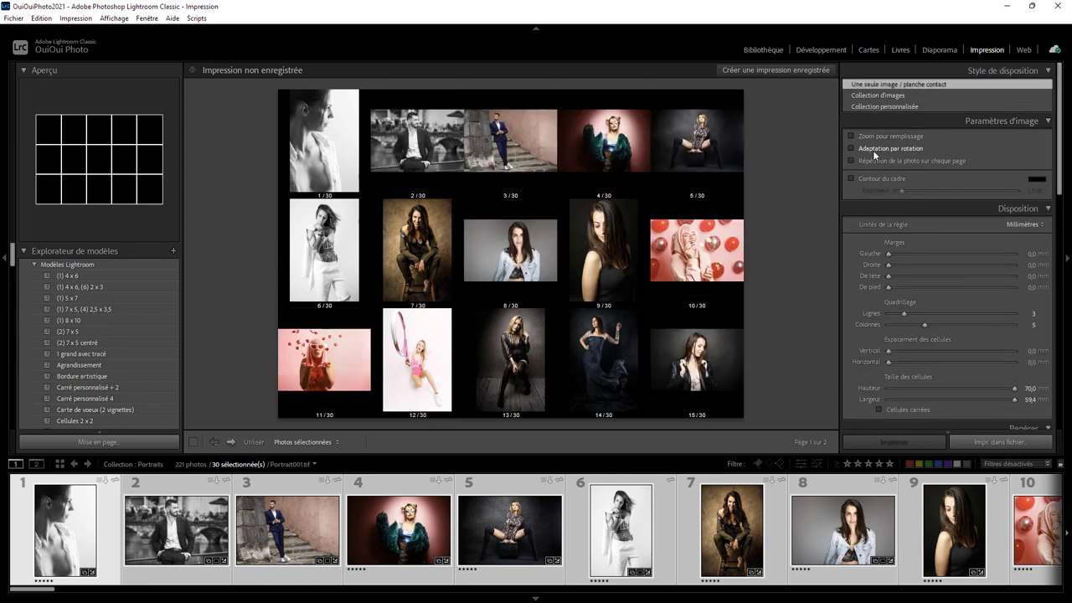
pyautogui.click(873, 151)
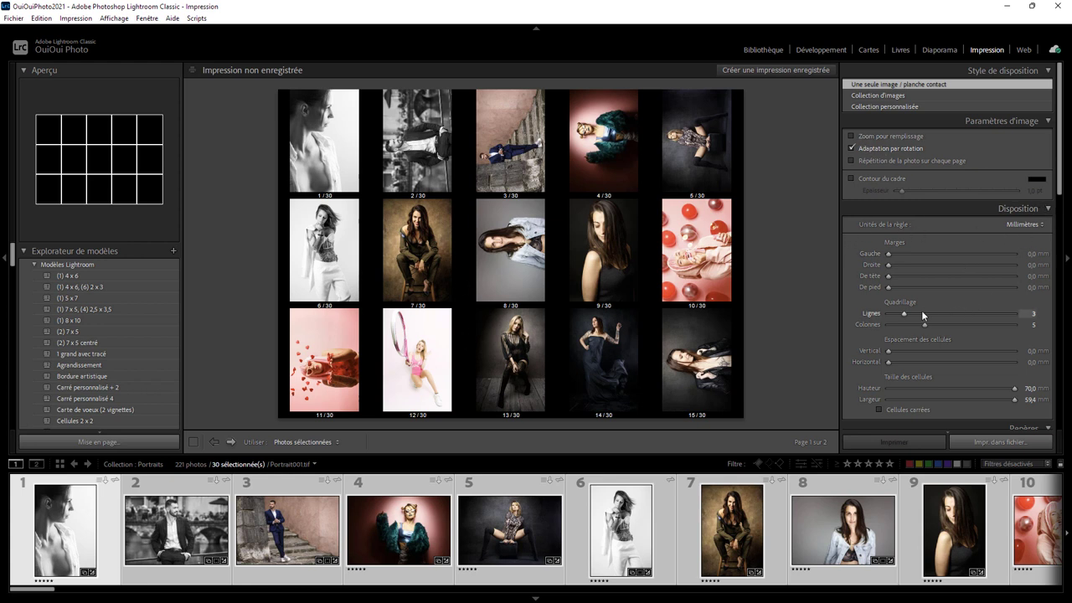
pyautogui.moveTo(1057, 251)
pyautogui.moveTo(1057, 194); pyautogui.dragTo(1057, 293)
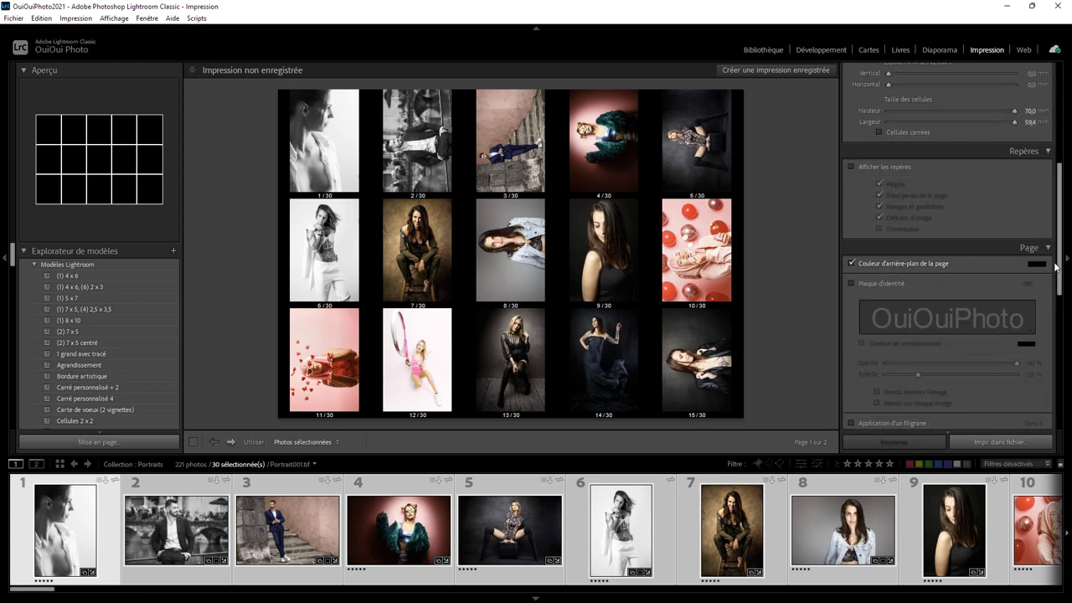
pyautogui.moveTo(1060, 270); pyautogui.dragTo(1061, 346)
pyautogui.scroll(-4, 1060, 343)
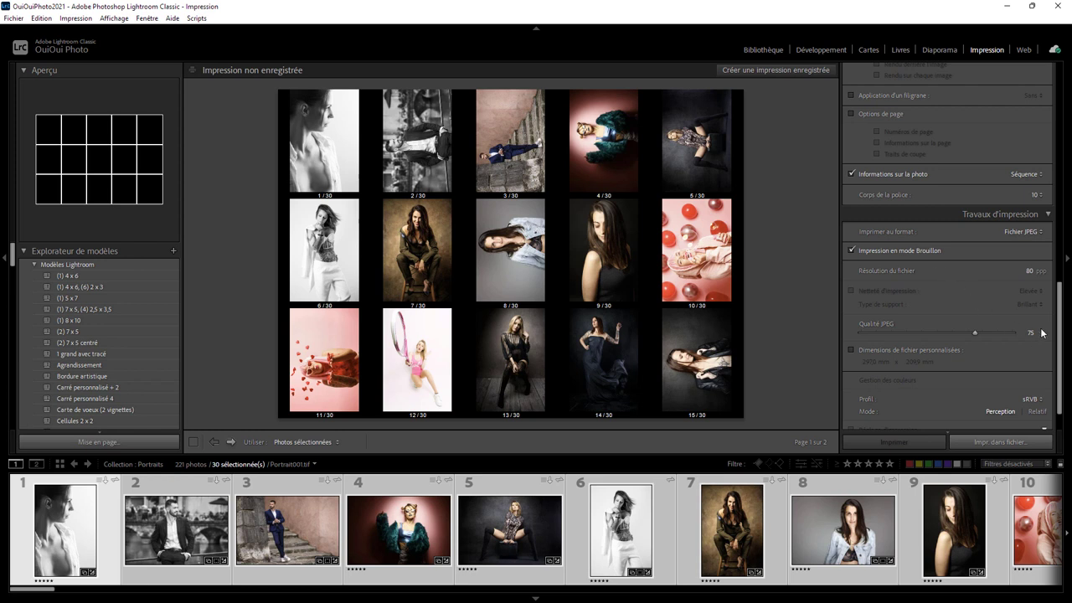
pyautogui.scroll(-1, 1062, 381)
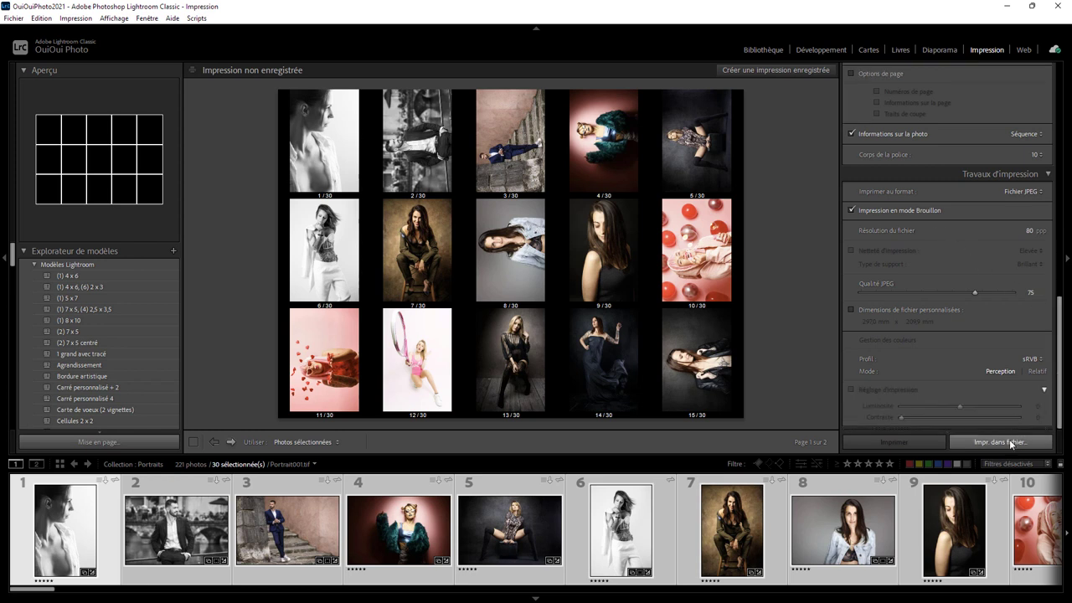
# Start Impr. dans fichier and browse to the Temp folder on Travail (F:).
pyautogui.click(1011, 442)
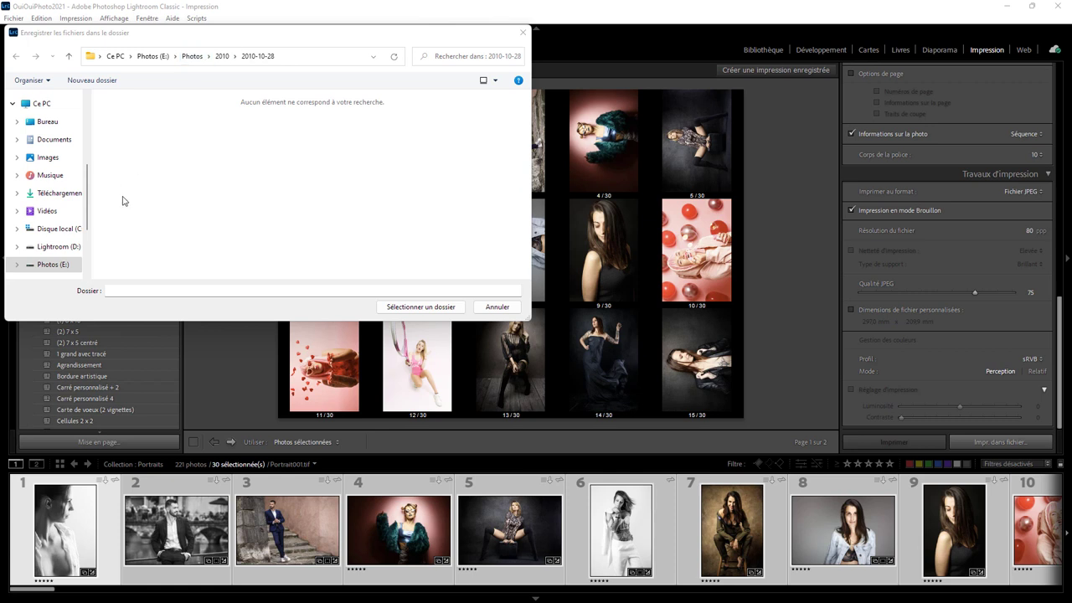
pyautogui.moveTo(87, 209)
pyautogui.scroll(-3, 90, 208)
pyautogui.scroll(-1, 50, 208)
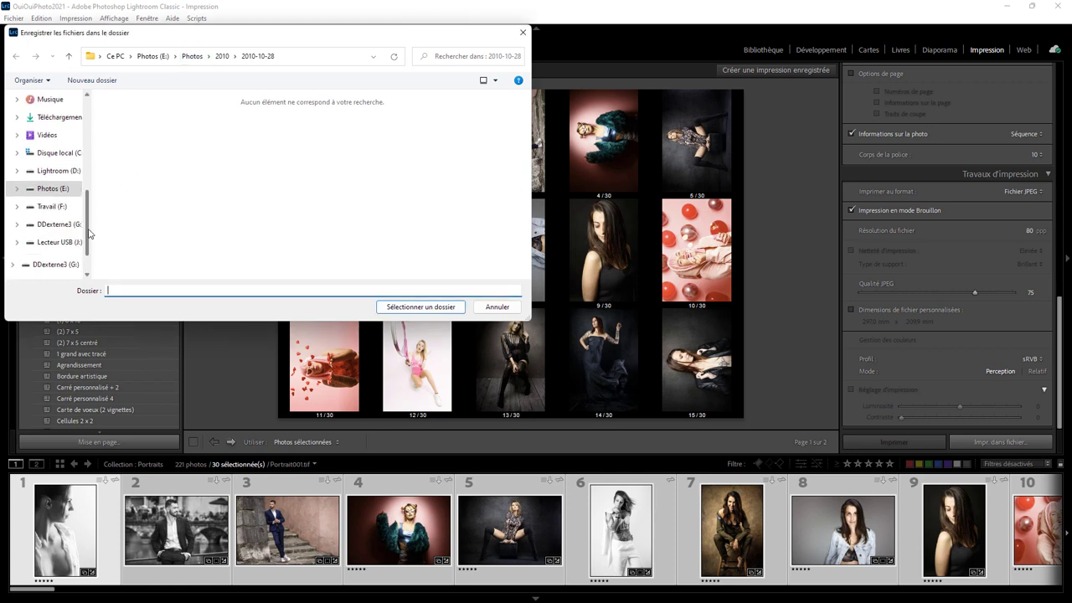
pyautogui.click(17, 207)
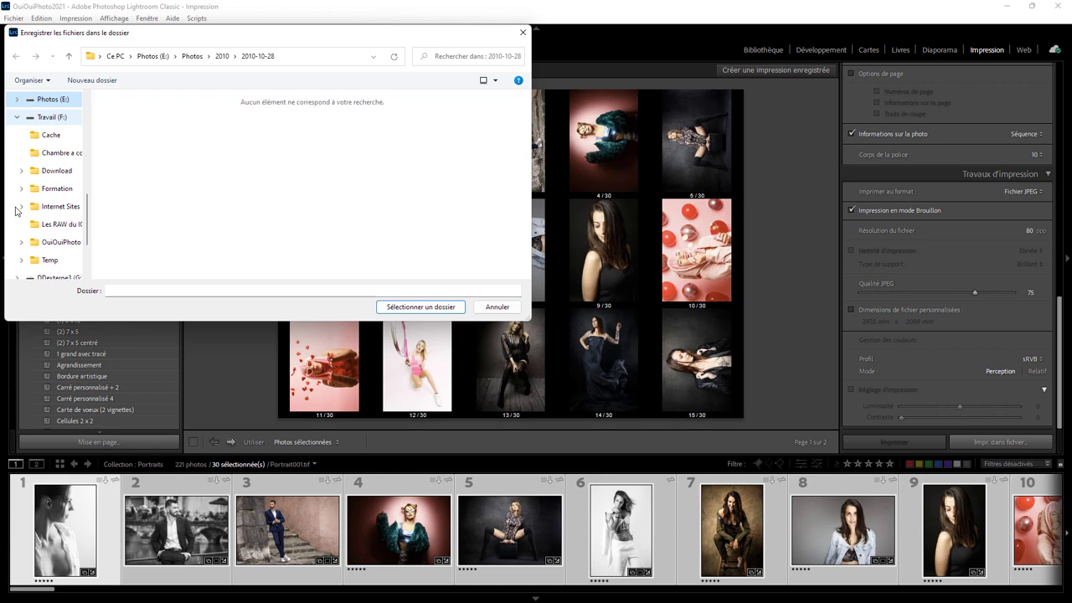
pyautogui.click(48, 261)
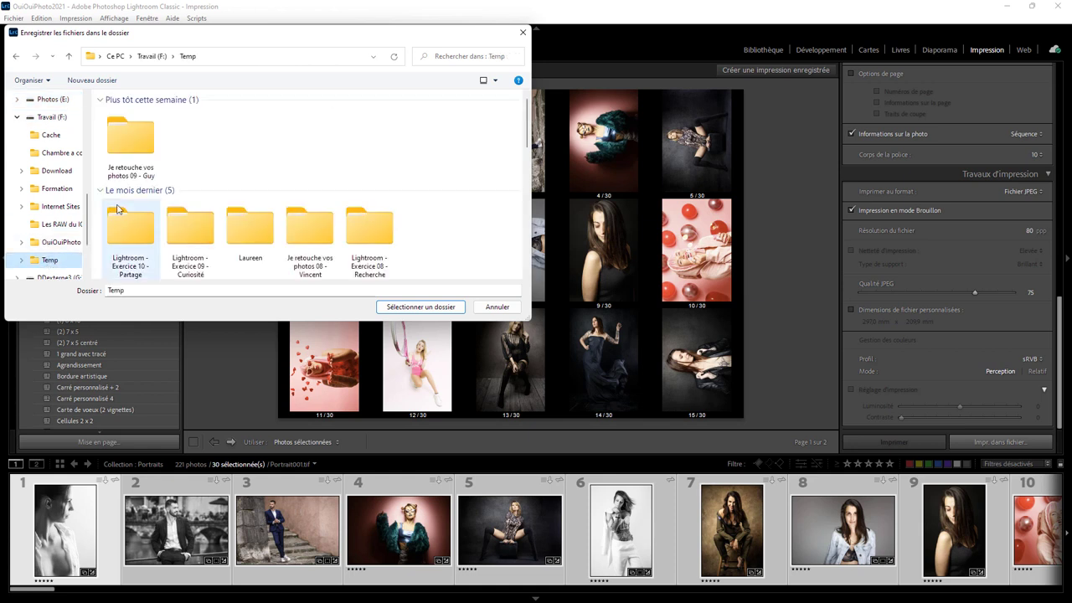
# Create a new folder inside Temp and name it TestPancheContact.
pyautogui.rightClick(226, 132)
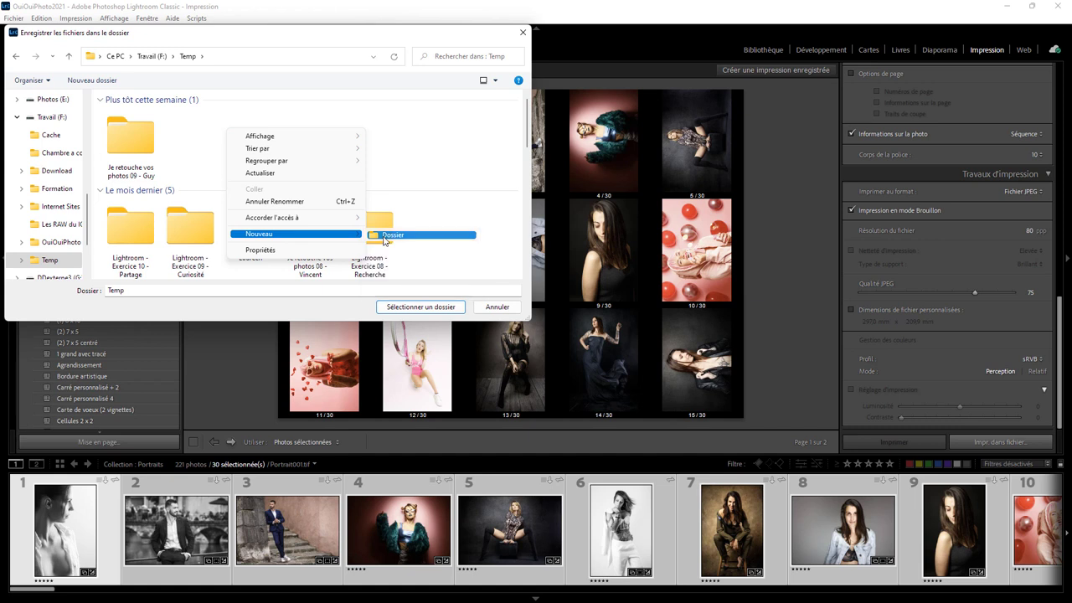
pyautogui.click(384, 235)
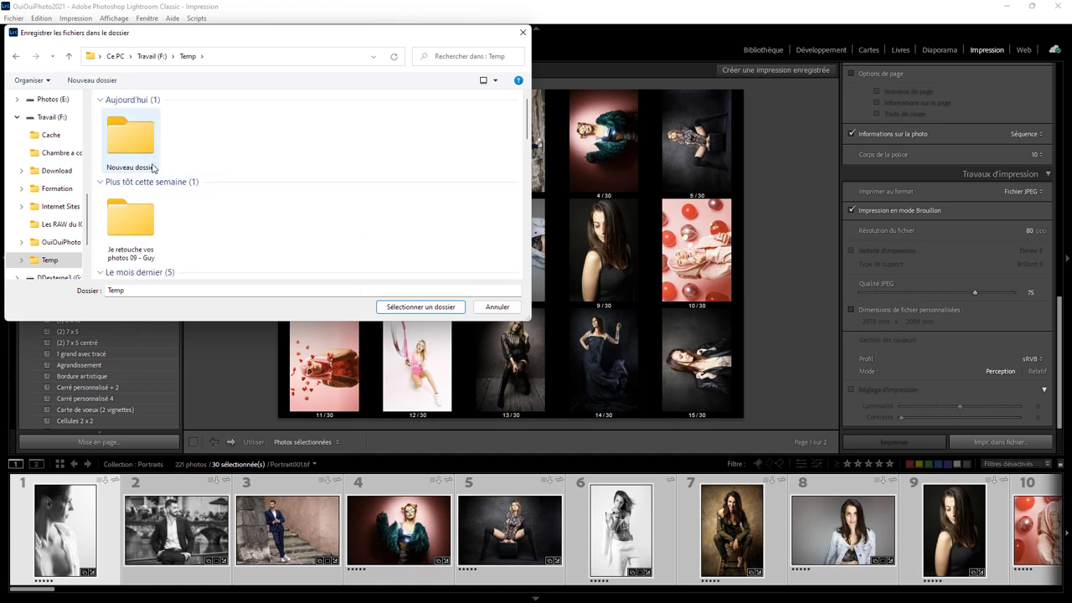
pyautogui.click(151, 171)
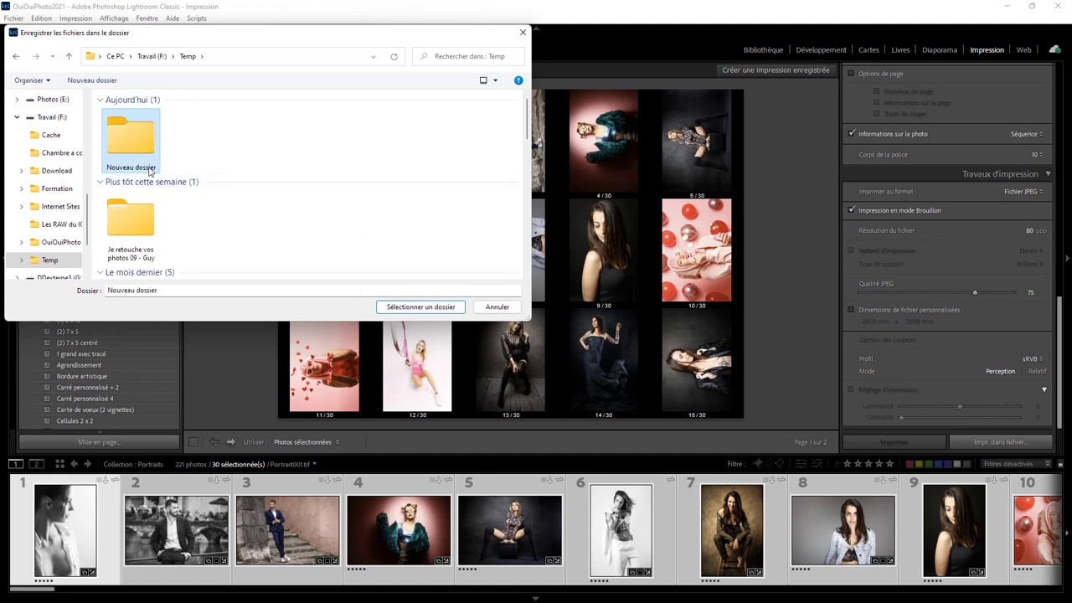
pyautogui.rightClick(151, 171)
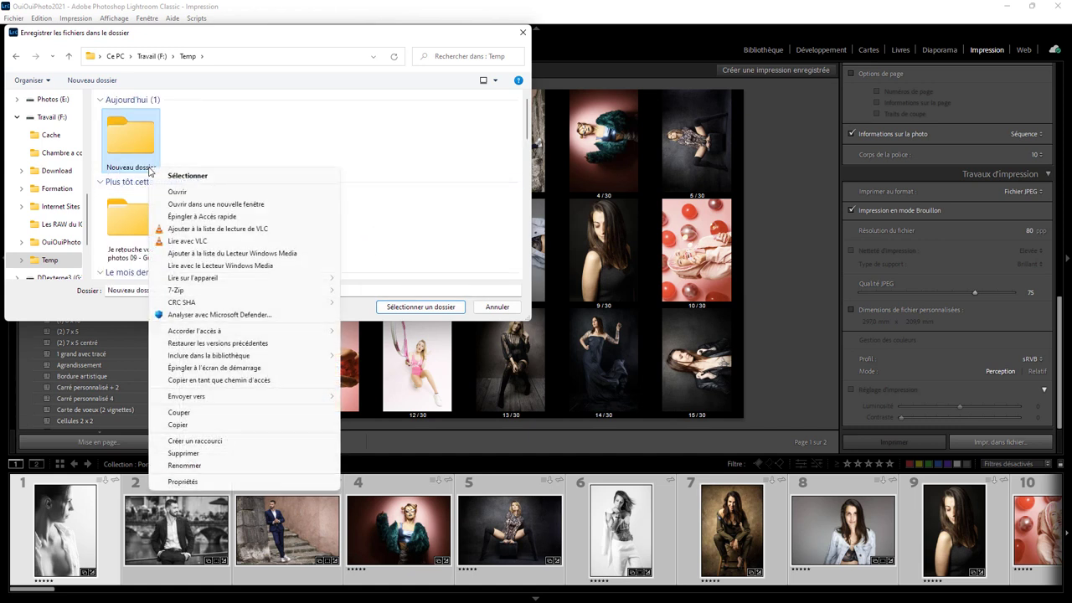
pyautogui.click(186, 465)
pyautogui.write('TestPancheContact')
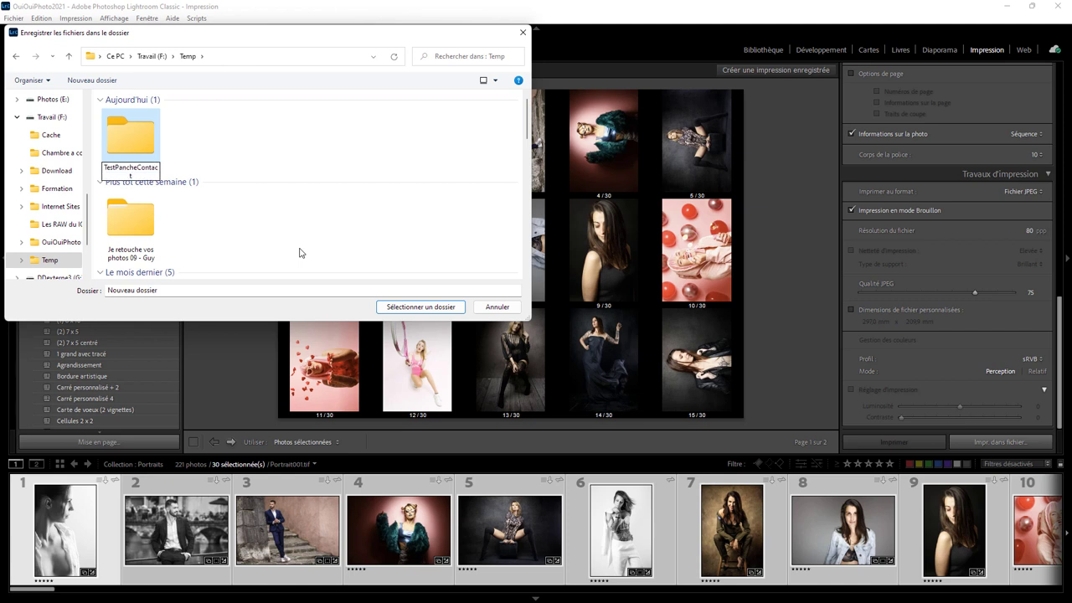
pyautogui.press('Escape')
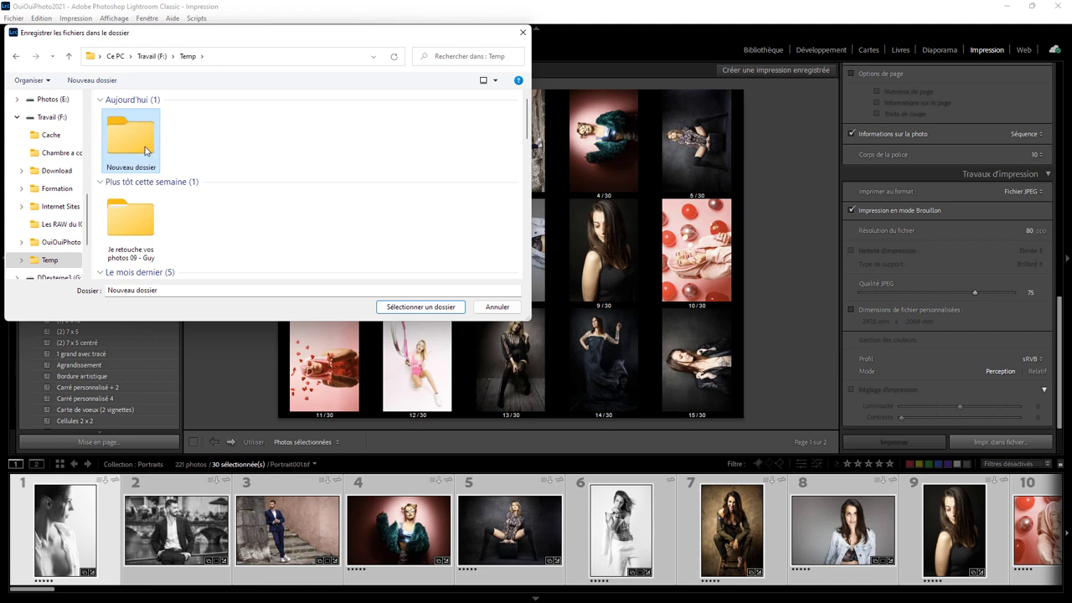
# Open the TestPancheContact folder, dismissing the location unavailable error.
pyautogui.doubleClick(145, 150)
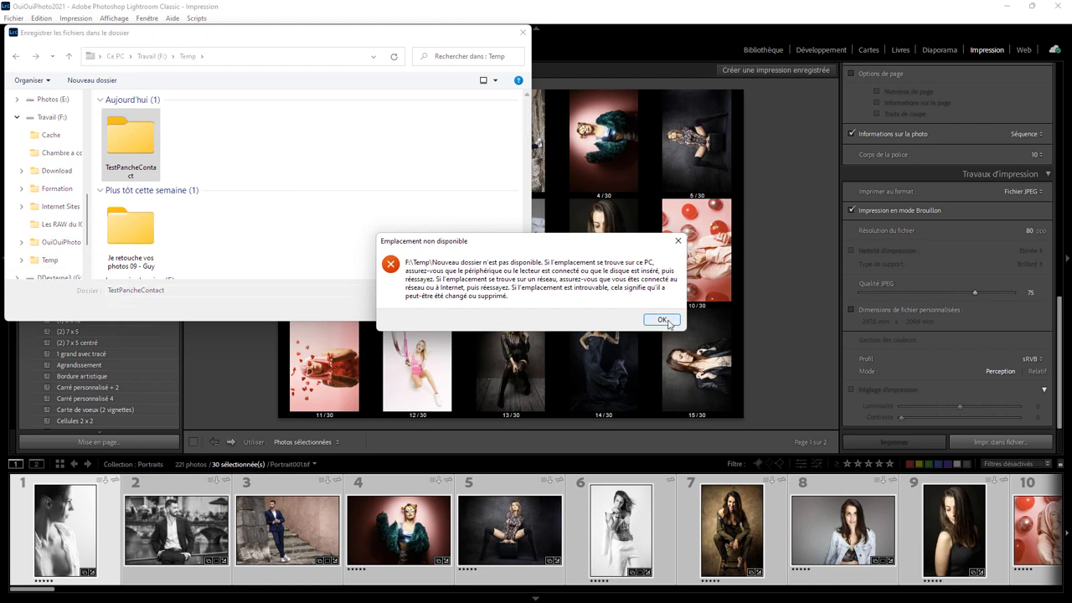
pyautogui.click(661, 319)
pyautogui.doubleClick(146, 150)
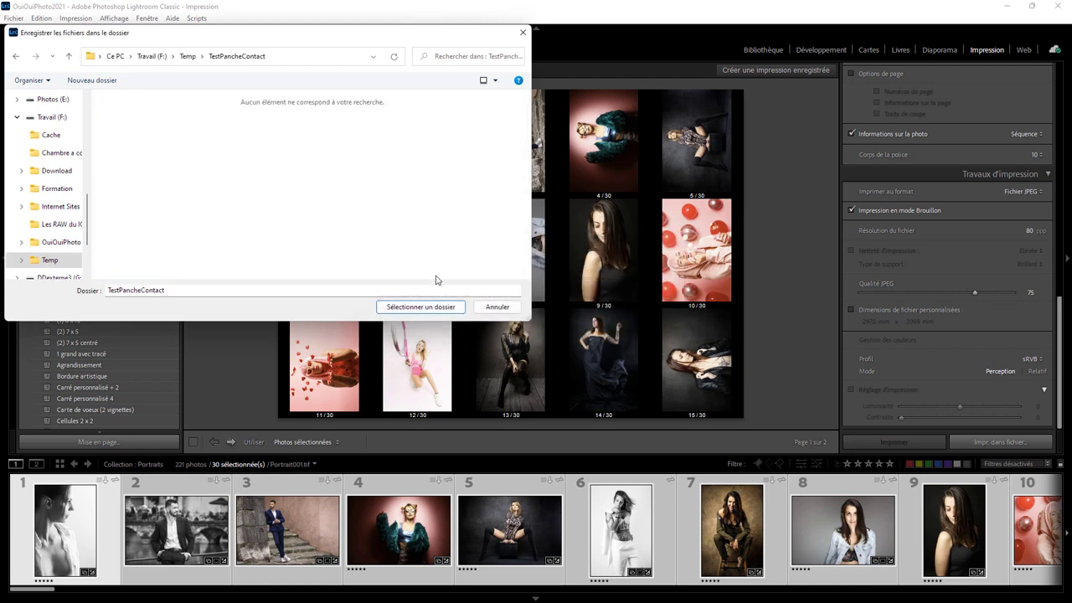
# Export the contact sheets to the chosen folder, then select TestPancheContact-1.jpg and TestPancheContact-2.jpg in Photoshop.
pyautogui.click(433, 308)
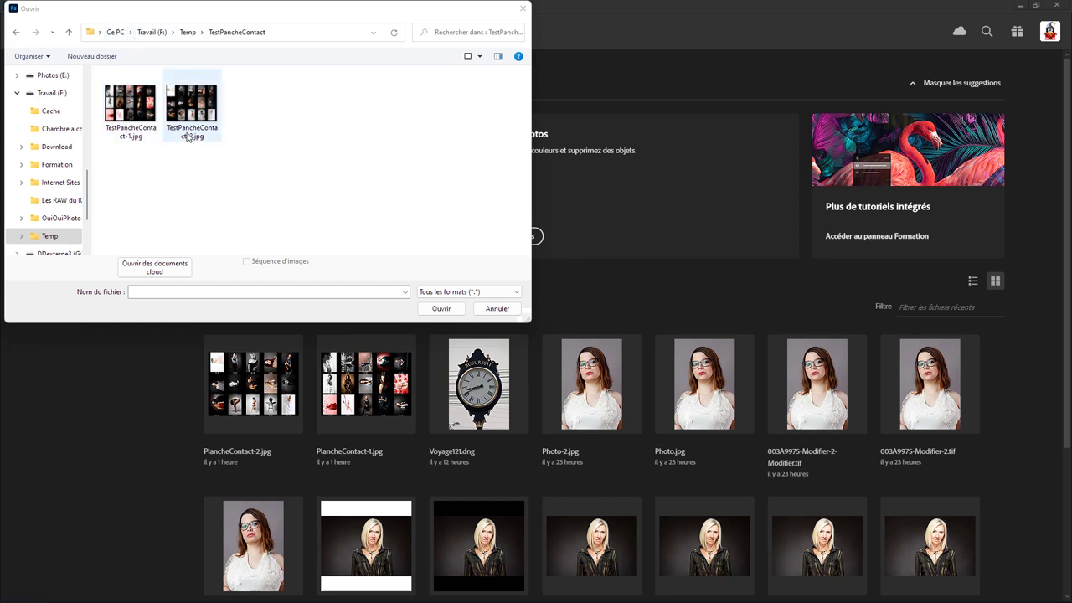
pyautogui.click(132, 113)
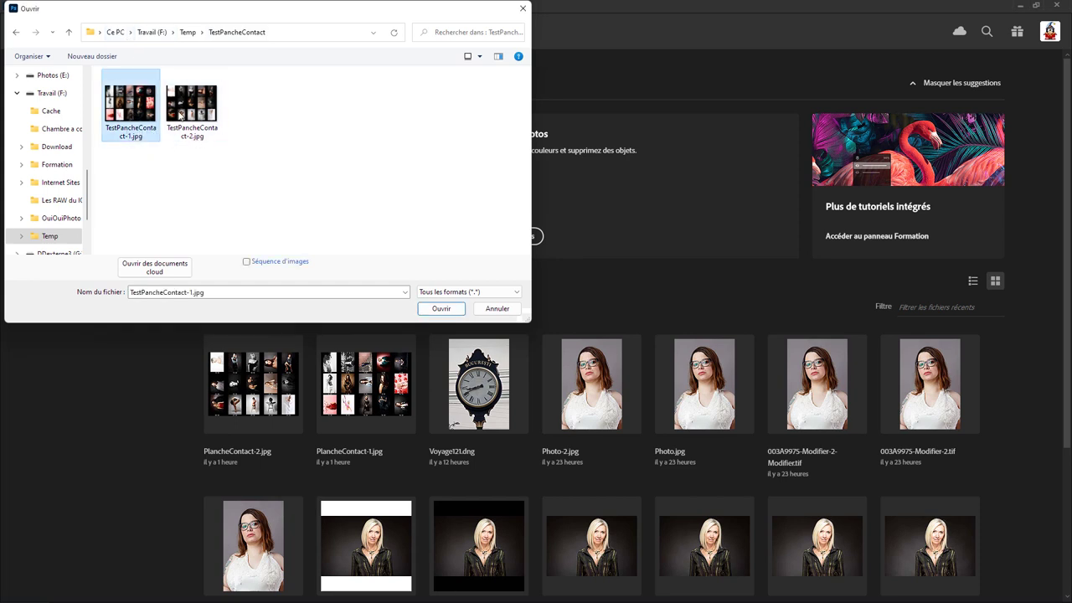
pyautogui.keyDown('ctrl'); pyautogui.click(199, 112); pyautogui.keyUp('ctrl')
pyautogui.click(440, 308)
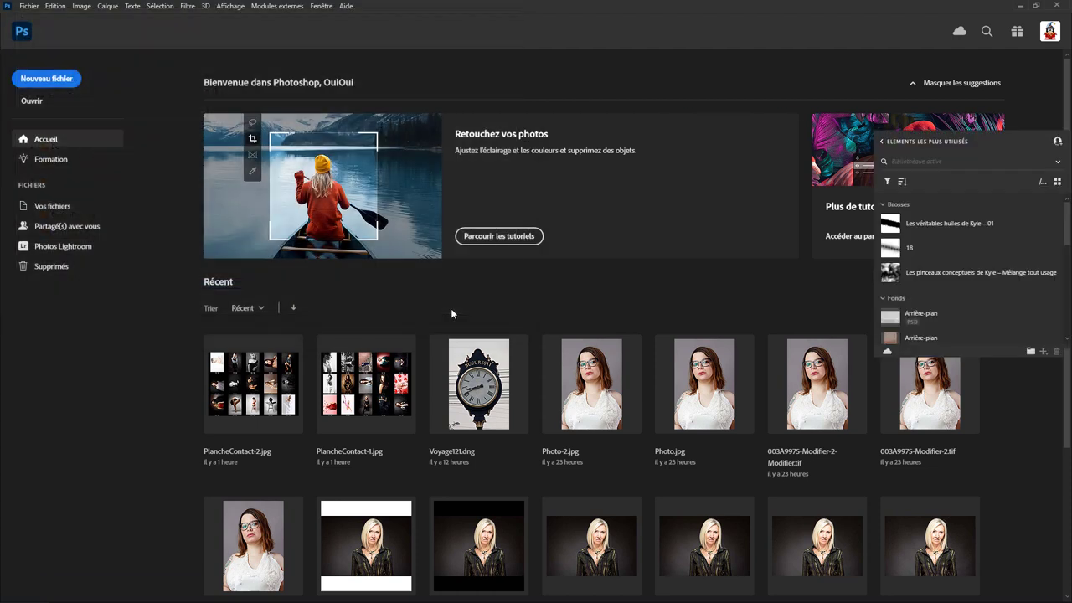